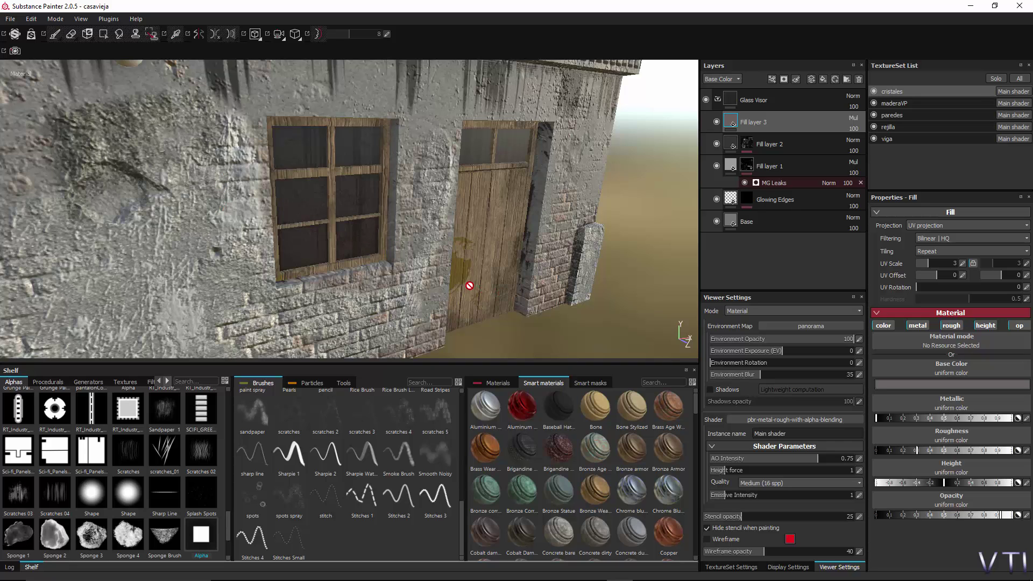
# Orbit and zoom so the house's window-and-door wall faces the camera
pyautogui.press('alt')
pyautogui.keyDown('alt'); pyautogui.moveTo(538, 326); pyautogui.dragTo(415, 284); pyautogui.keyUp('alt')
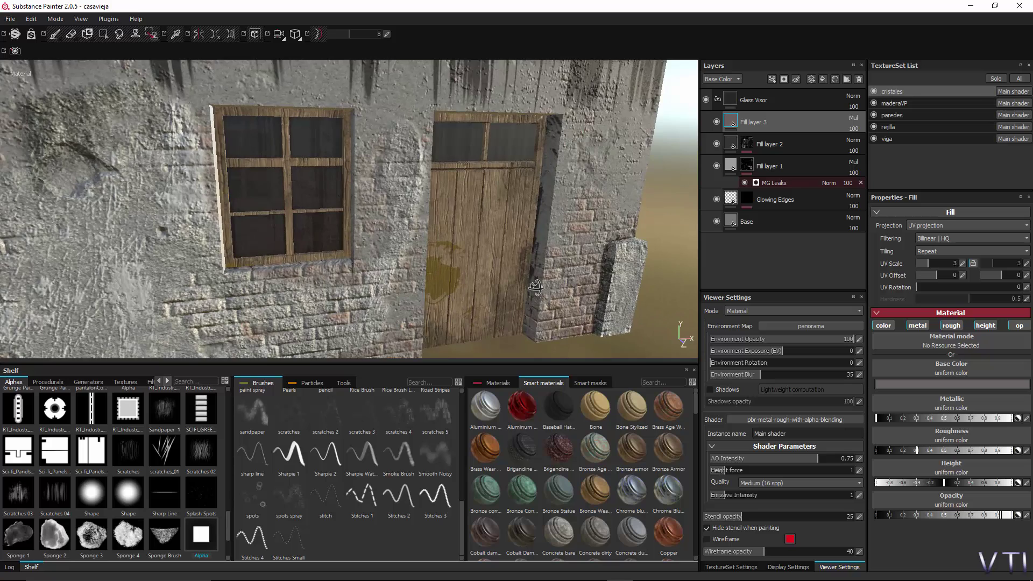
pyautogui.scroll(-2, 414, 284)
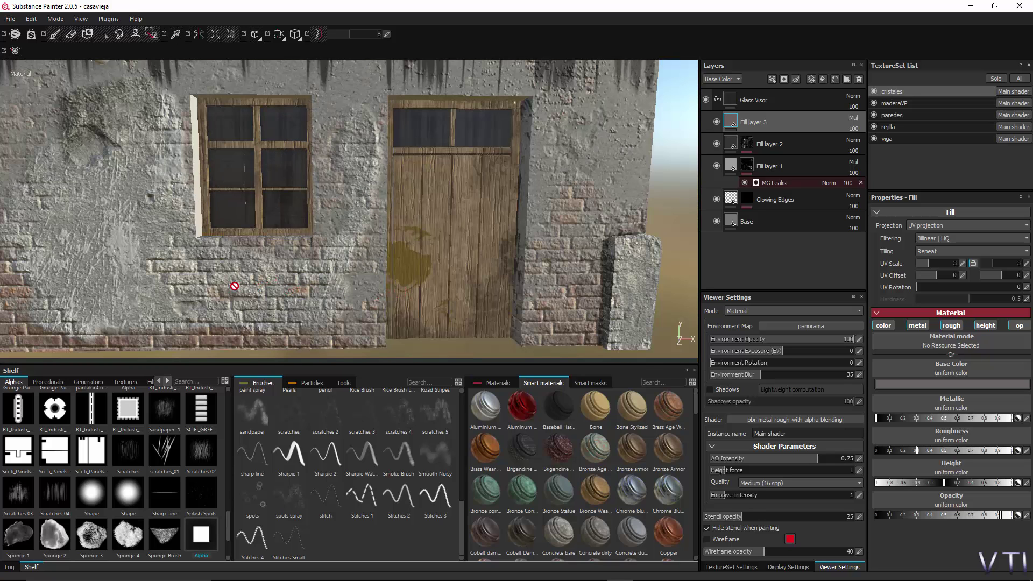
pyautogui.keyDown('alt'); pyautogui.moveTo(198, 281); pyautogui.dragTo(235, 283); pyautogui.keyUp('alt')
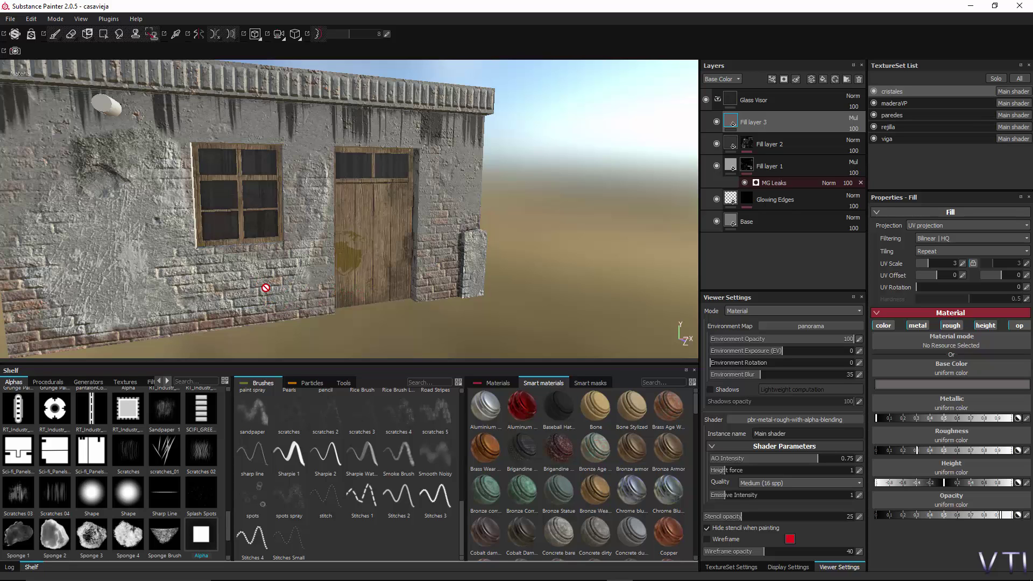
pyautogui.keyDown('alt'); pyautogui.moveTo(265, 288); pyautogui.dragTo(268, 286); pyautogui.keyUp('alt')
pyautogui.moveTo(263, 266)
pyautogui.keyDown('alt'); pyautogui.mouseDown()
pyautogui.moveTo(250, 273)
pyautogui.moveTo(388, 277)
pyautogui.mouseUp(); pyautogui.keyUp('alt')
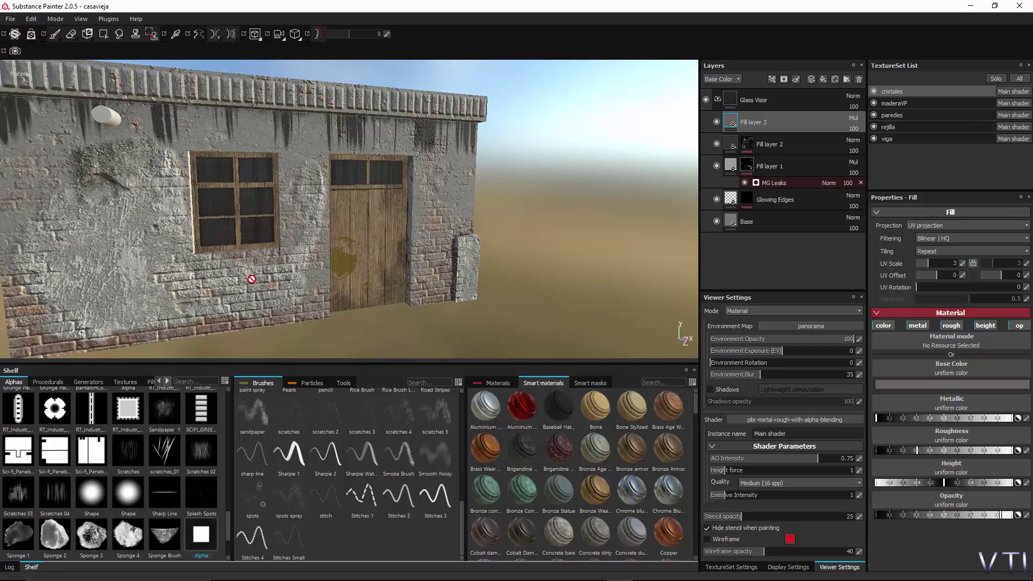
pyautogui.keyDown('alt'); pyautogui.moveTo(252, 279); pyautogui.dragTo(279, 284); pyautogui.keyUp('alt')
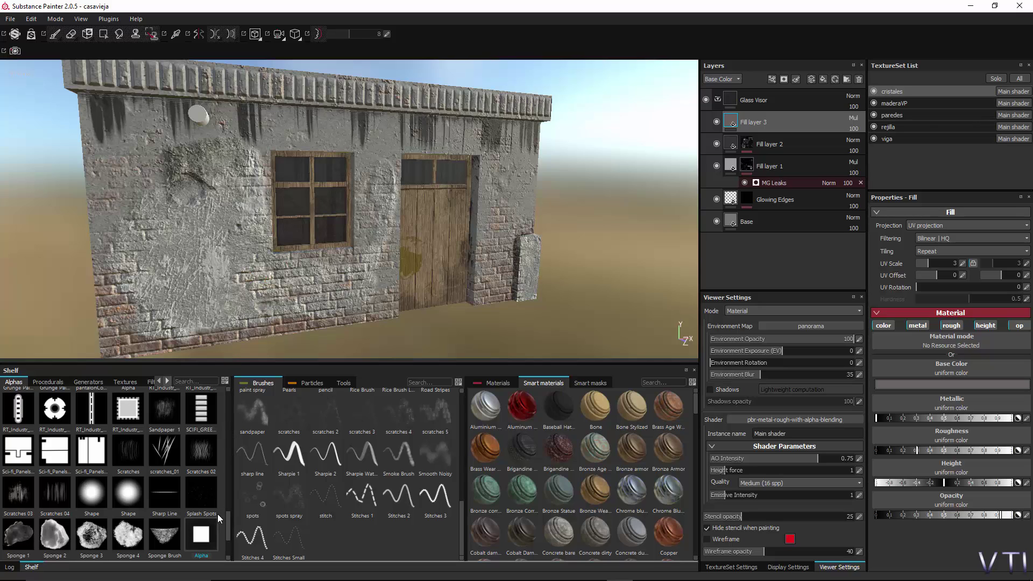
pyautogui.moveTo(227, 524)
pyautogui.mouseDown()
pyautogui.moveTo(241, 402)
pyautogui.moveTo(235, 451)
pyautogui.mouseUp()
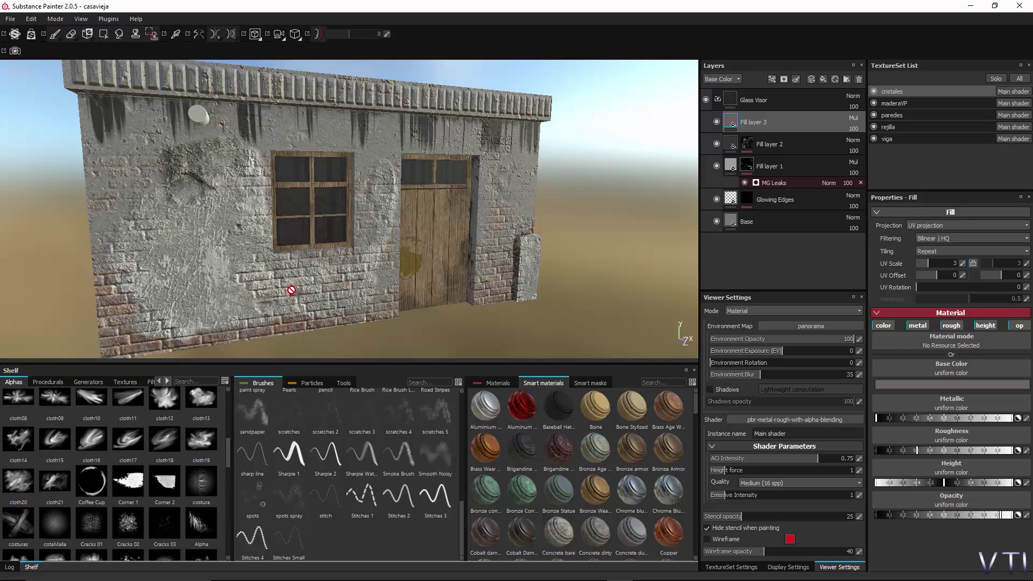
# Read the File > Import Resource instructions and dismiss them with OK
pyautogui.click(9, 20)
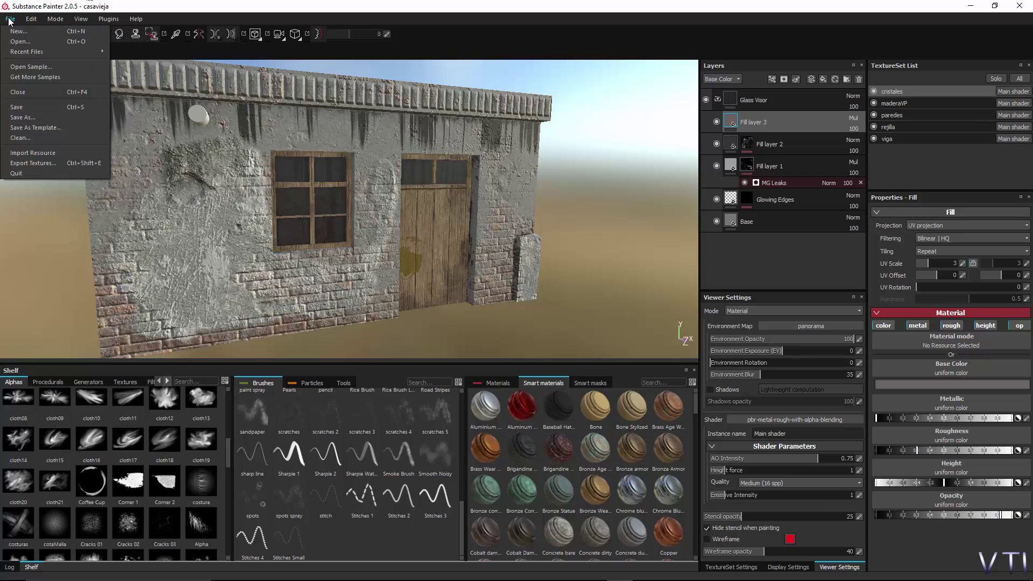
pyautogui.click(39, 153)
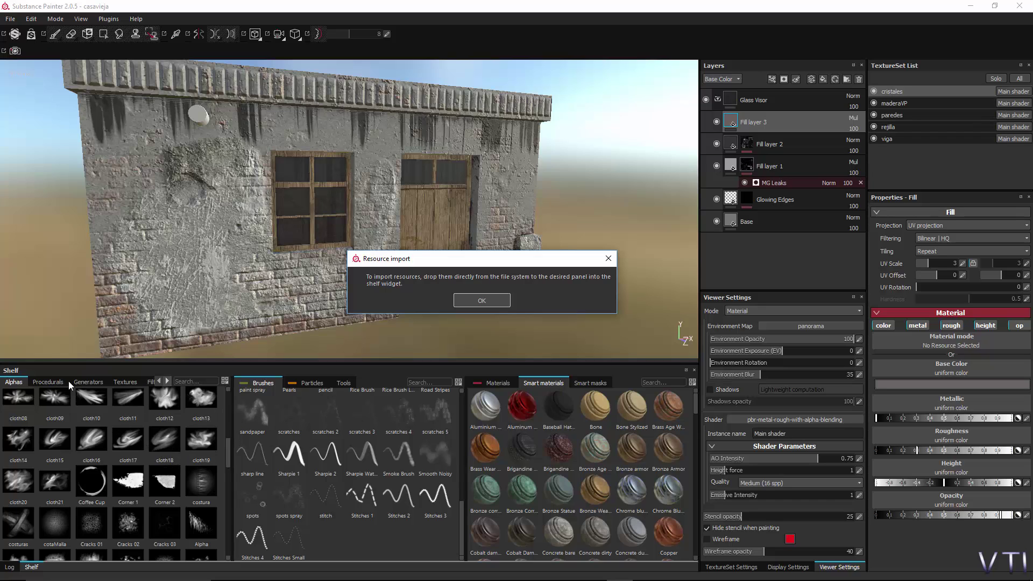
pyautogui.click(482, 301)
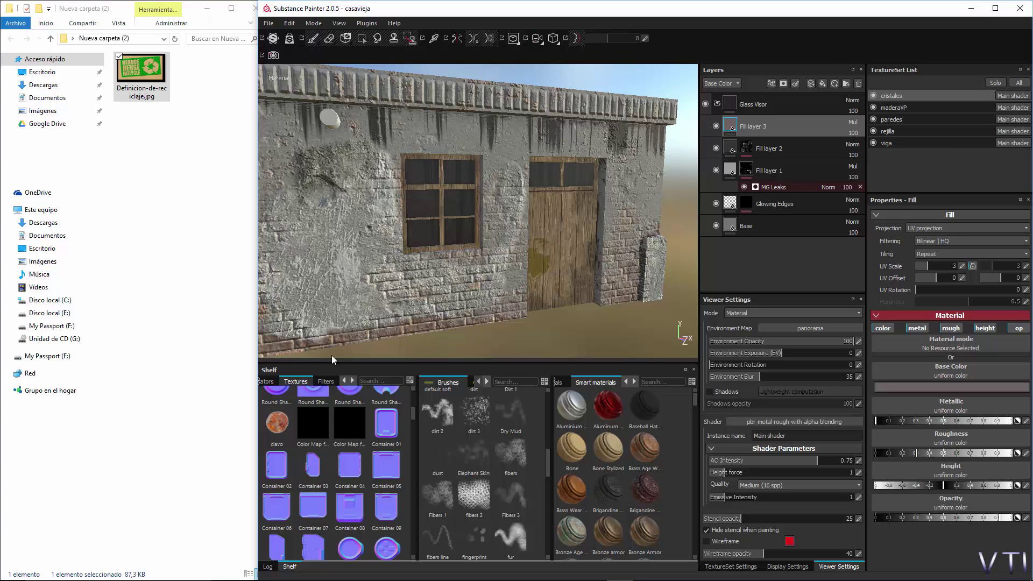
# Import Definicion-de-reciclaje.jpg onto the Textures shelf and maximize the Painter window
pyautogui.moveTo(134, 77); pyautogui.dragTo(337, 510)
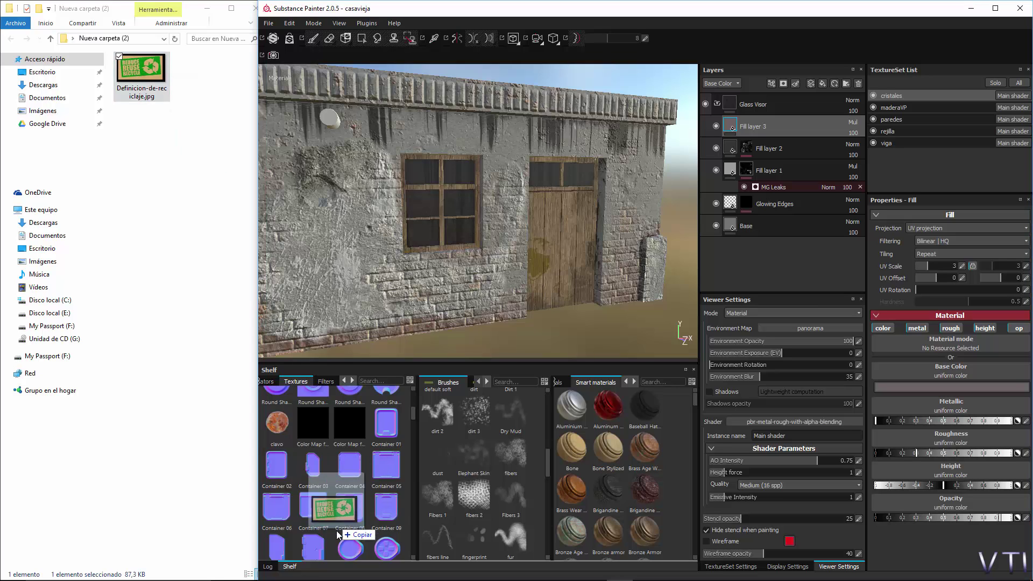
pyautogui.moveTo(336, 506); pyautogui.dragTo(331, 536)
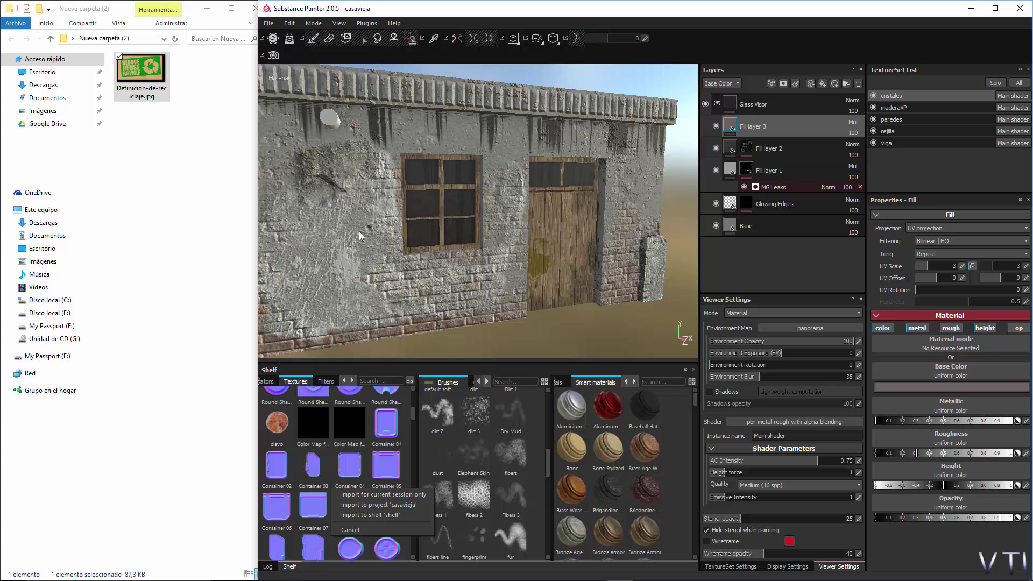
pyautogui.click(581, 11)
pyautogui.click(995, 8)
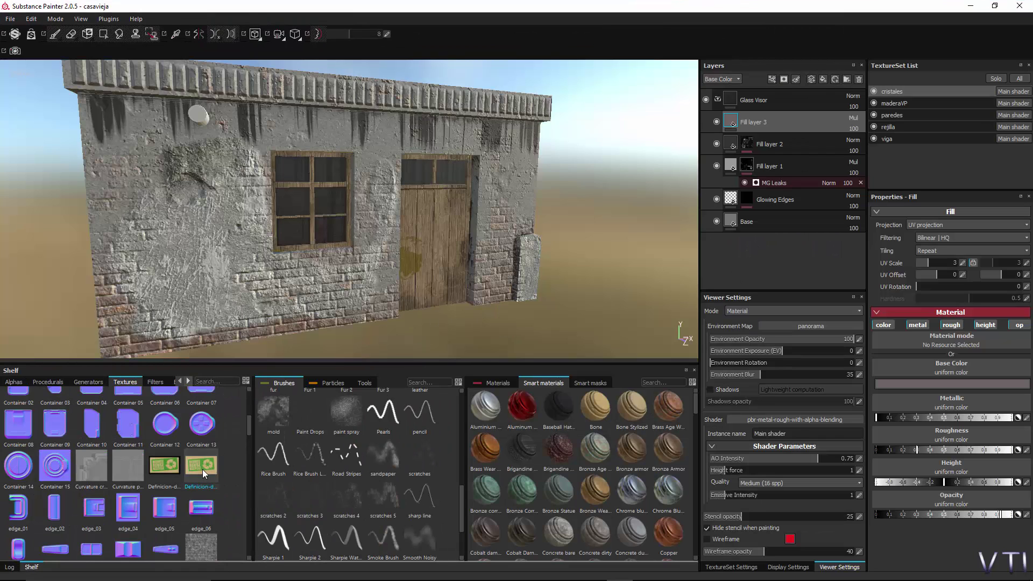
# Compare the two imported Definicion poster textures on the Textures shelf
pyautogui.click(200, 467)
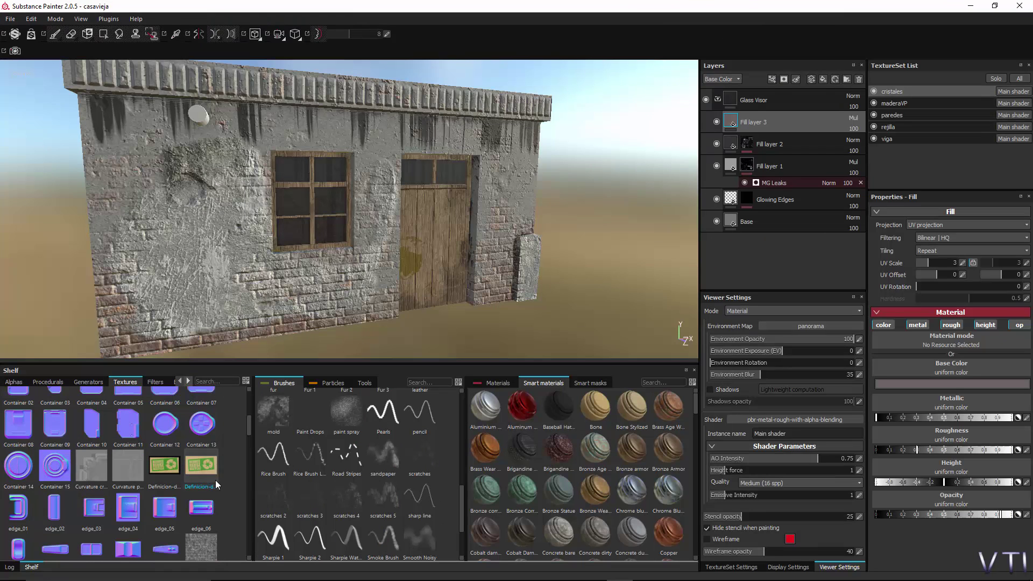
pyautogui.click(172, 468)
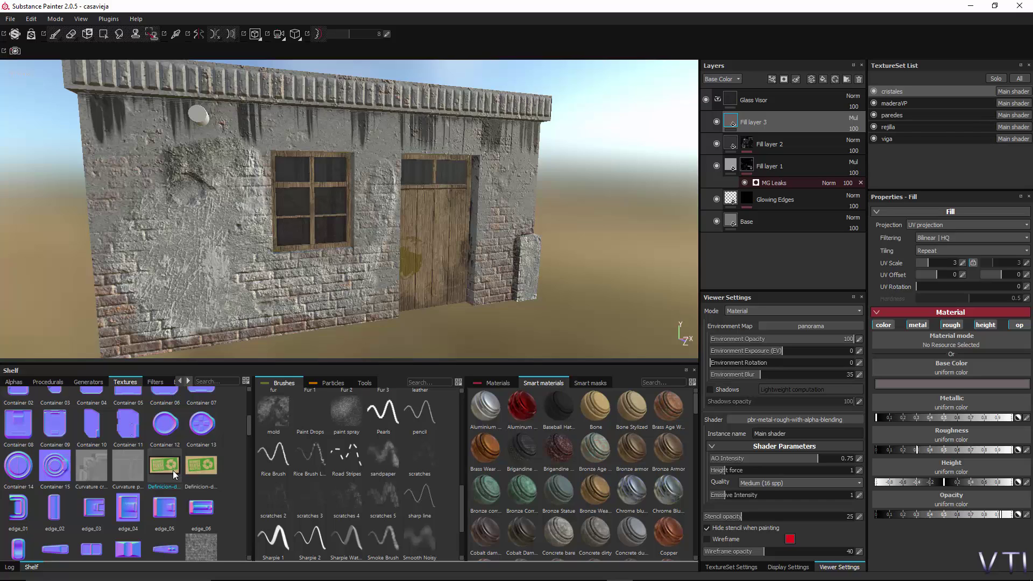
pyautogui.moveTo(163, 466)
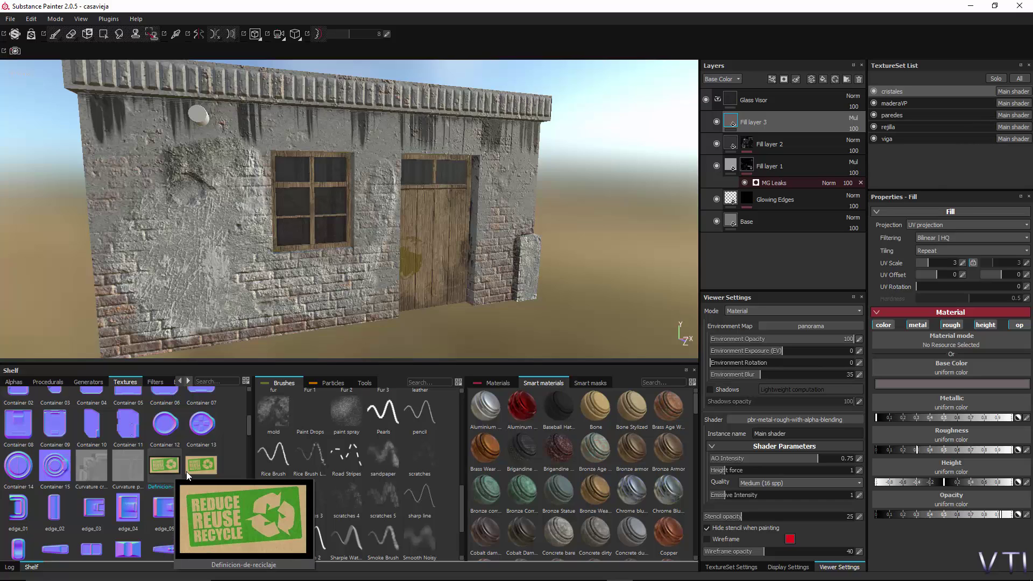
pyautogui.click(199, 468)
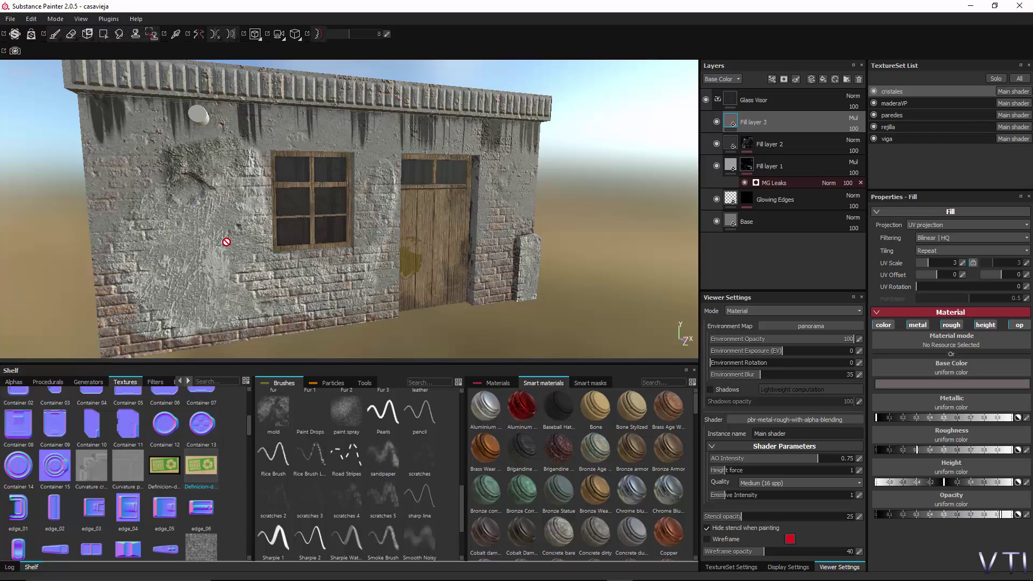
pyautogui.click(170, 473)
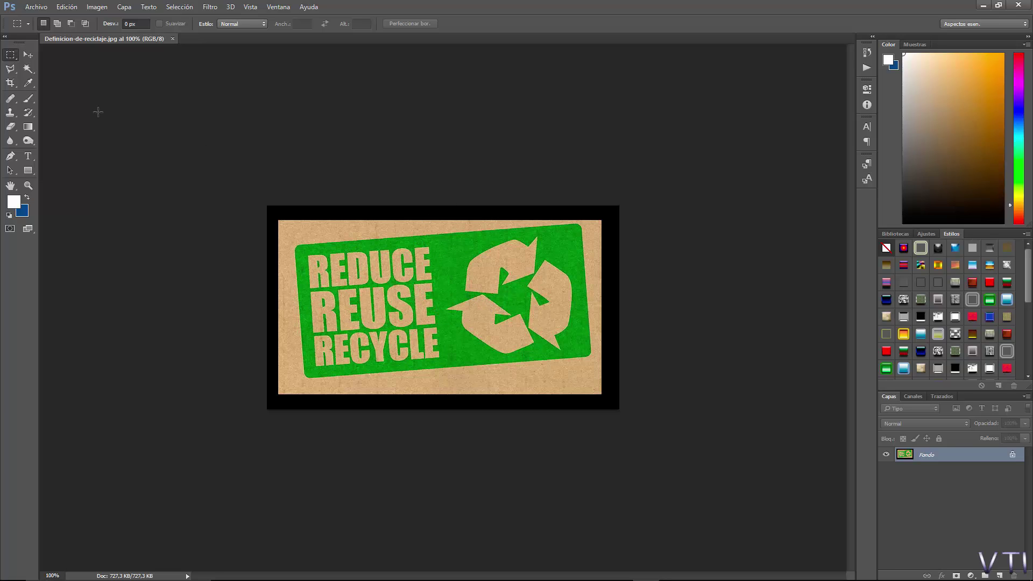
# Magic-wand the black border, invert the selection, and clear the poster area to blue
pyautogui.click(28, 69)
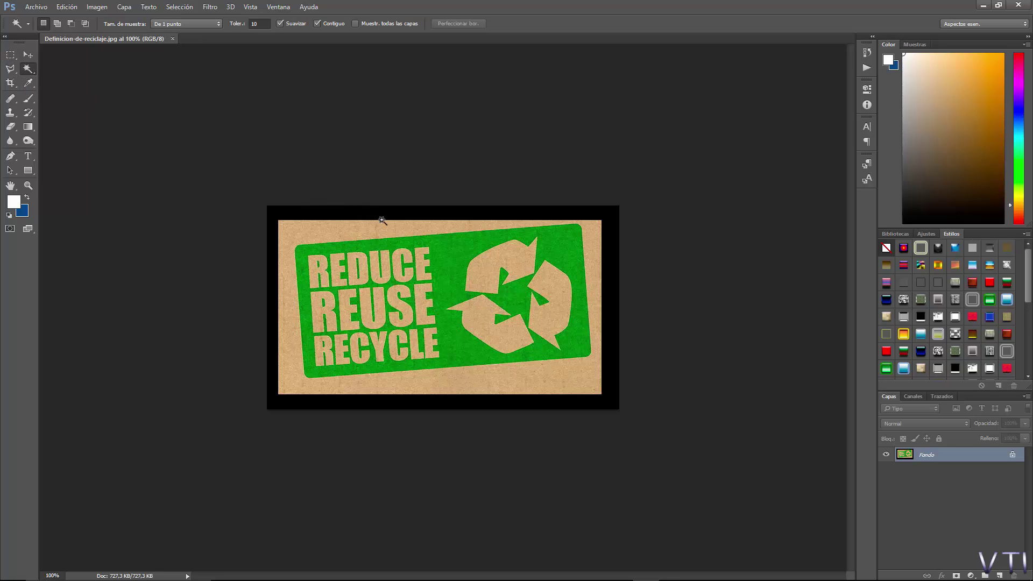
pyautogui.click(381, 215)
pyautogui.click(172, 7)
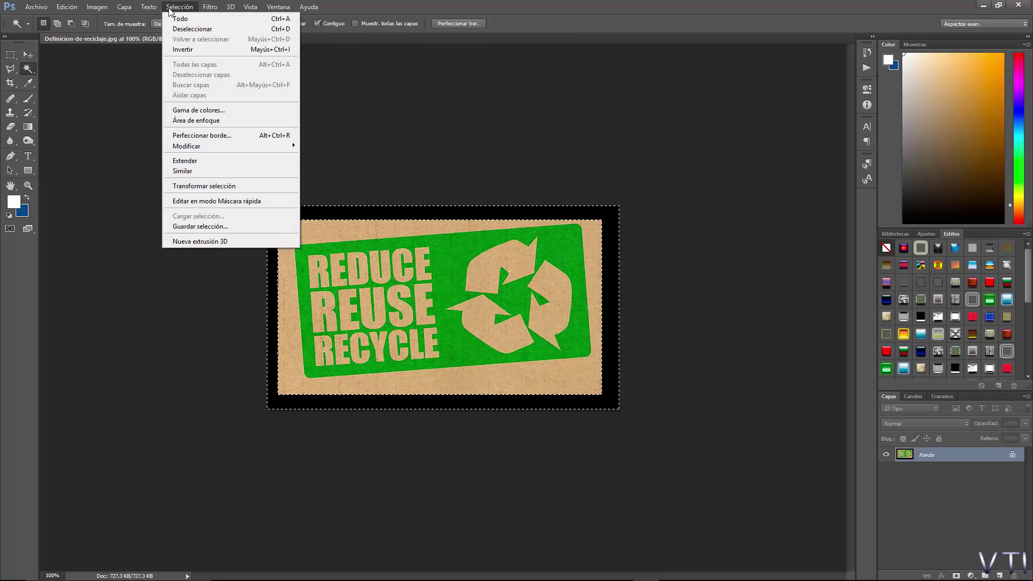
pyautogui.click(203, 49)
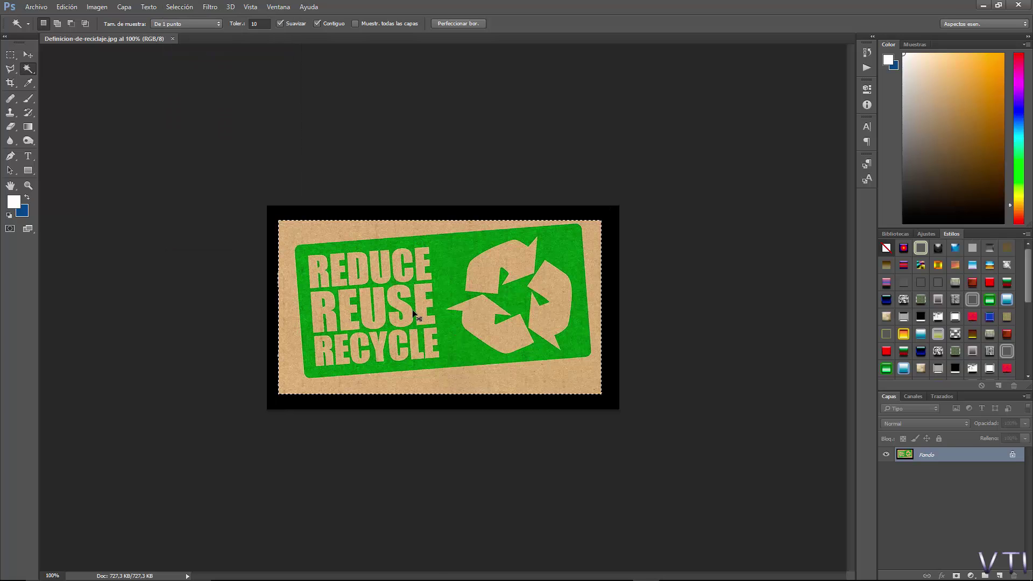
pyautogui.hotkey('ctrl', 'x')
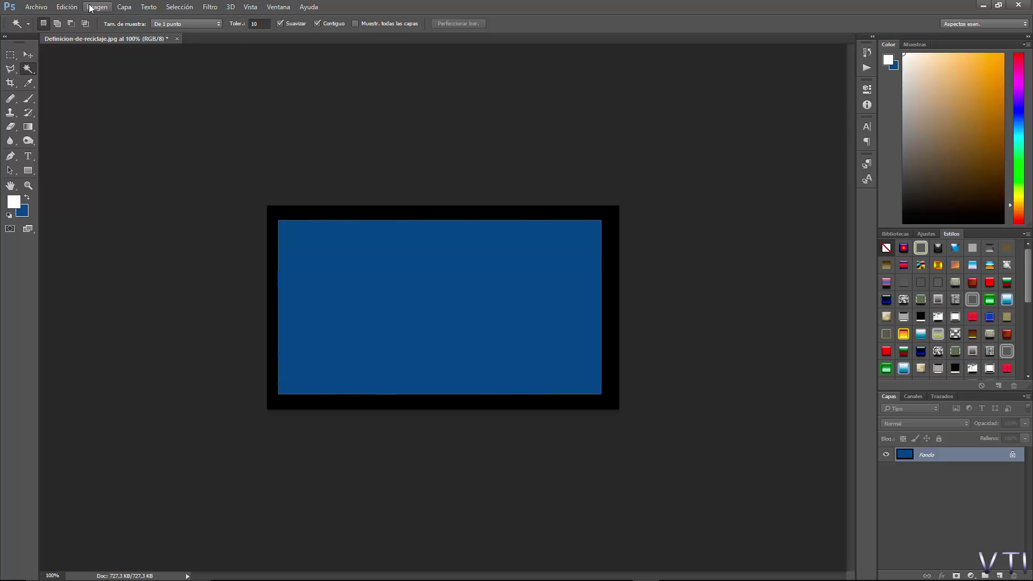
# Resize the image to 655 × 655 pixels in Image Size
pyautogui.click(90, 7)
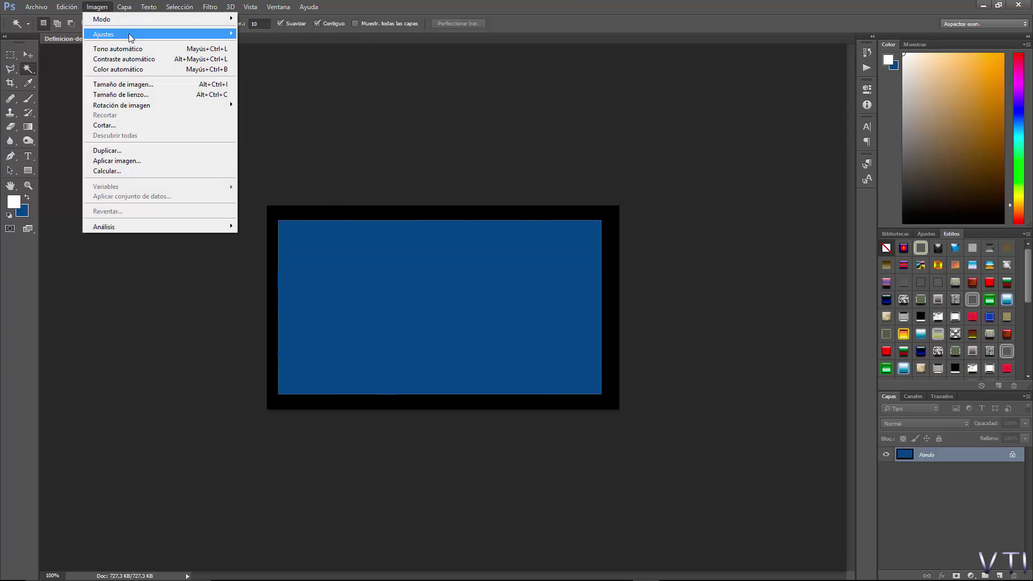
pyautogui.click(132, 86)
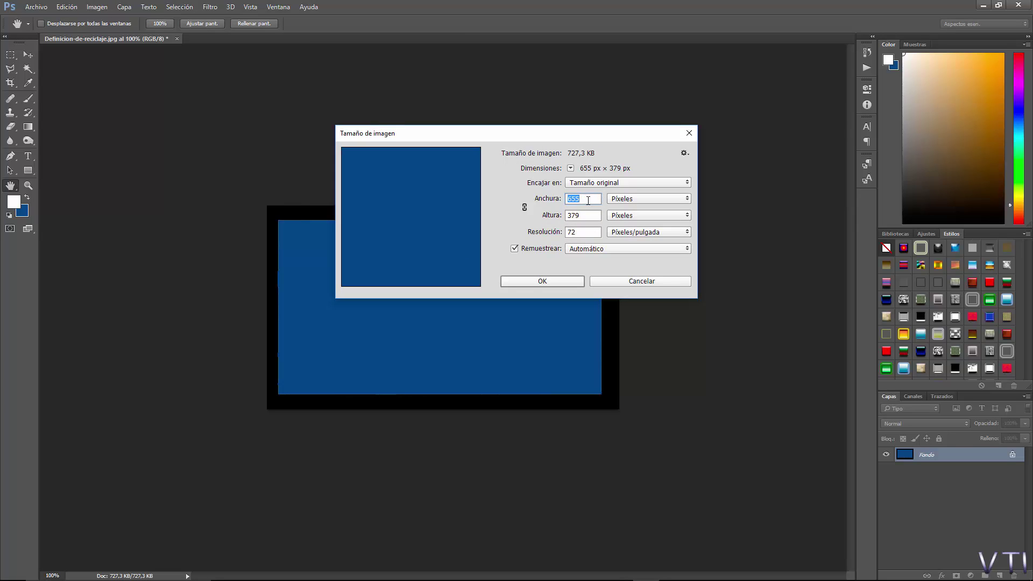
pyautogui.press('Tab')
pyautogui.write('655')
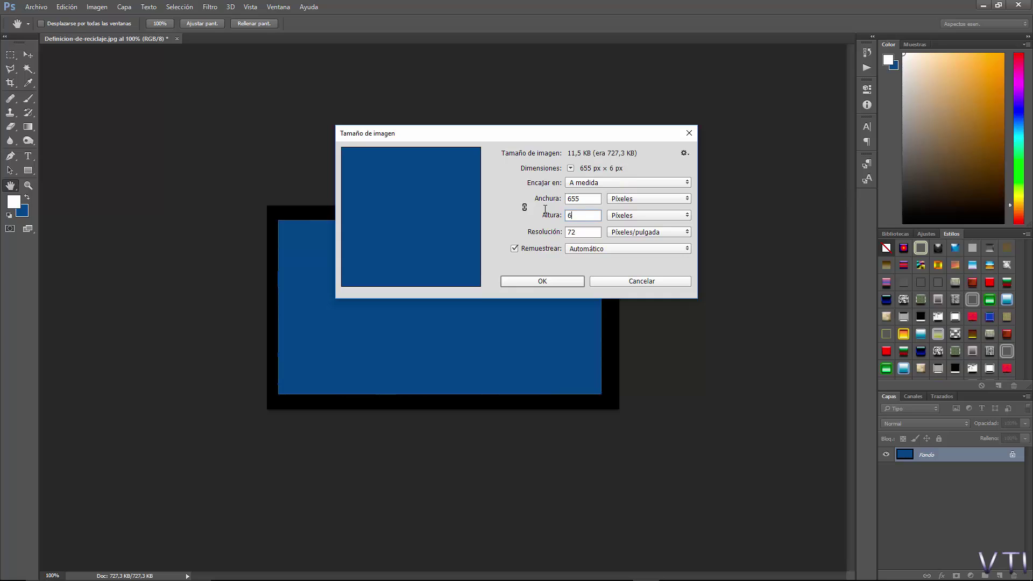
pyautogui.click(567, 285)
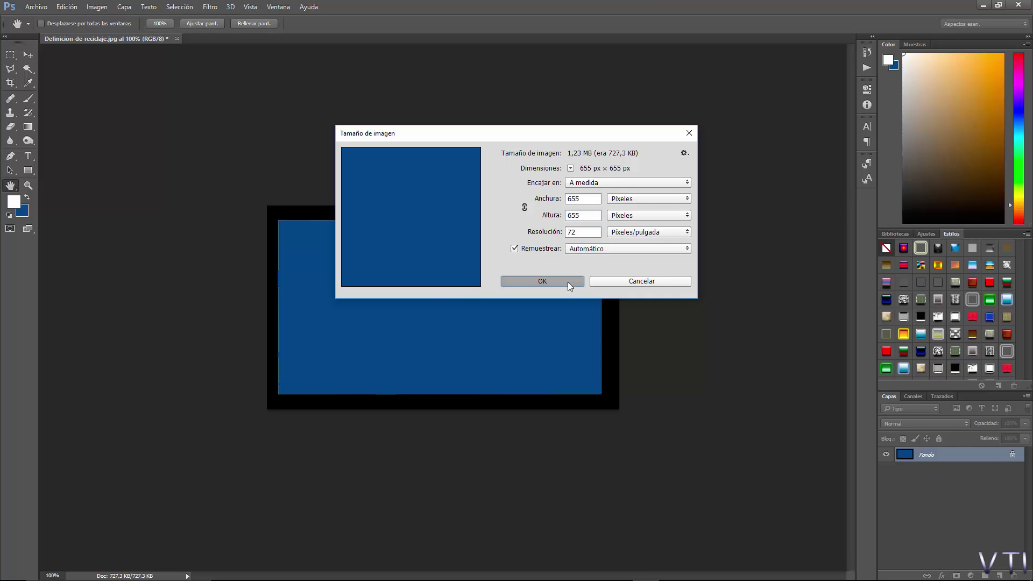
pyautogui.press('w')
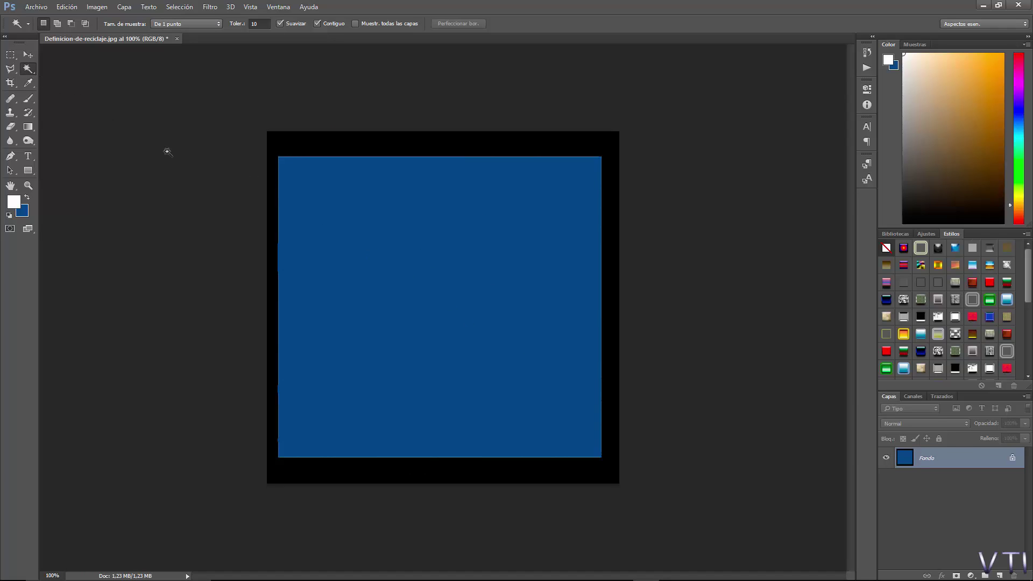
# Fill the selected blue square with black using Edit > Fill
pyautogui.click(418, 254)
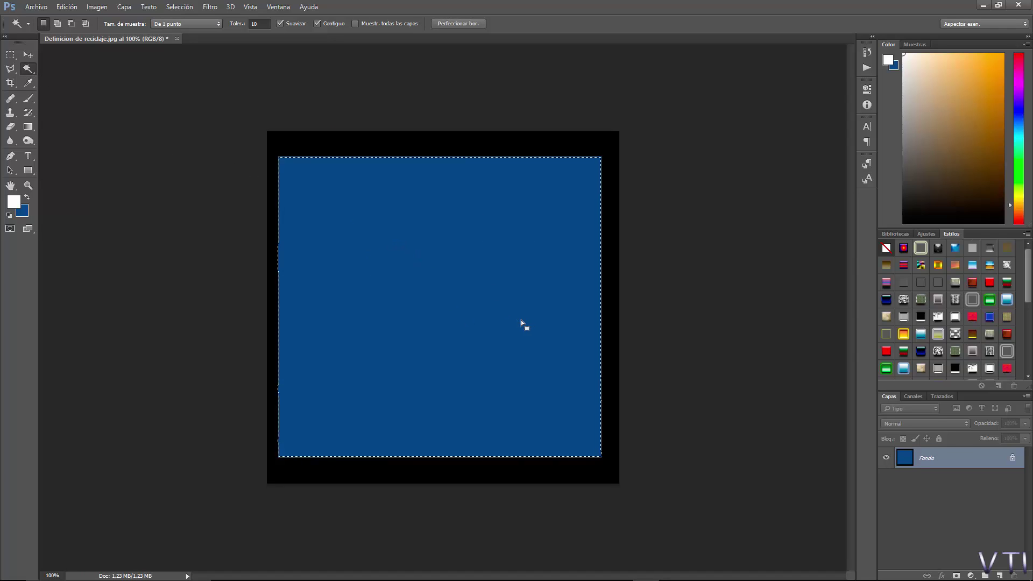
pyautogui.click(67, 6)
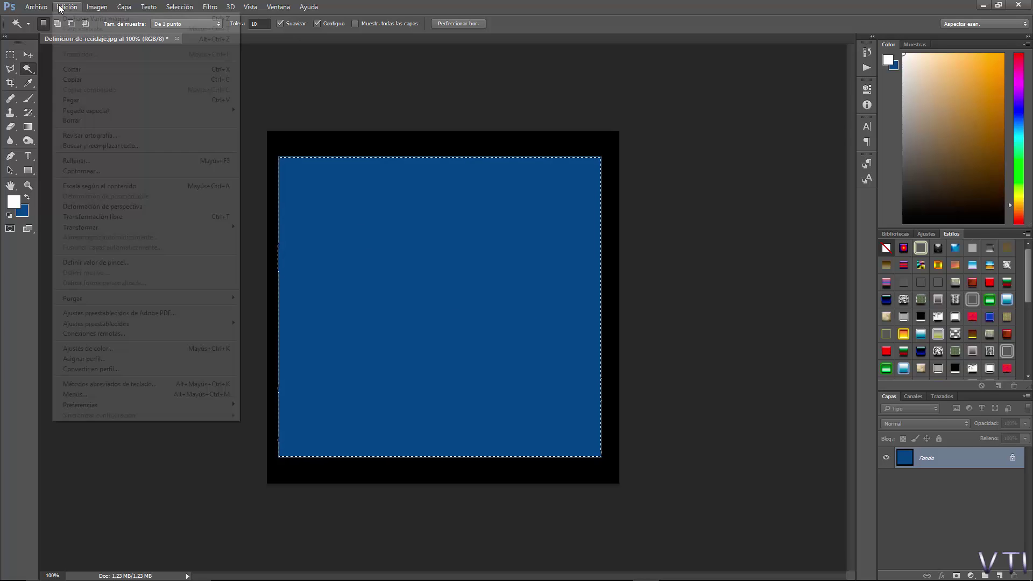
pyautogui.click(100, 162)
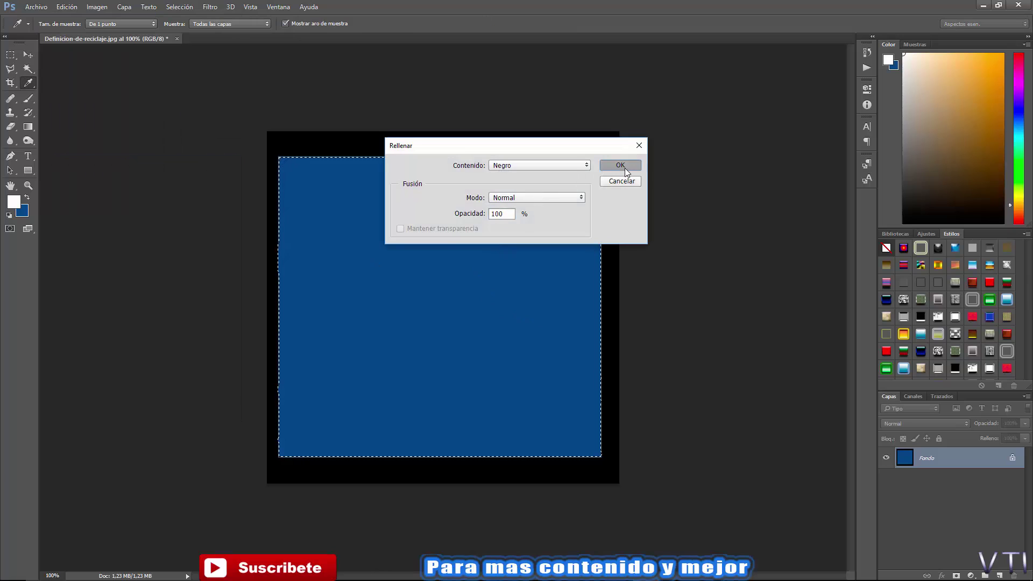
pyautogui.click(620, 164)
# Select the whole canvas and paste the recycling sign as its own layer
pyautogui.click(447, 277)
pyautogui.press('b')
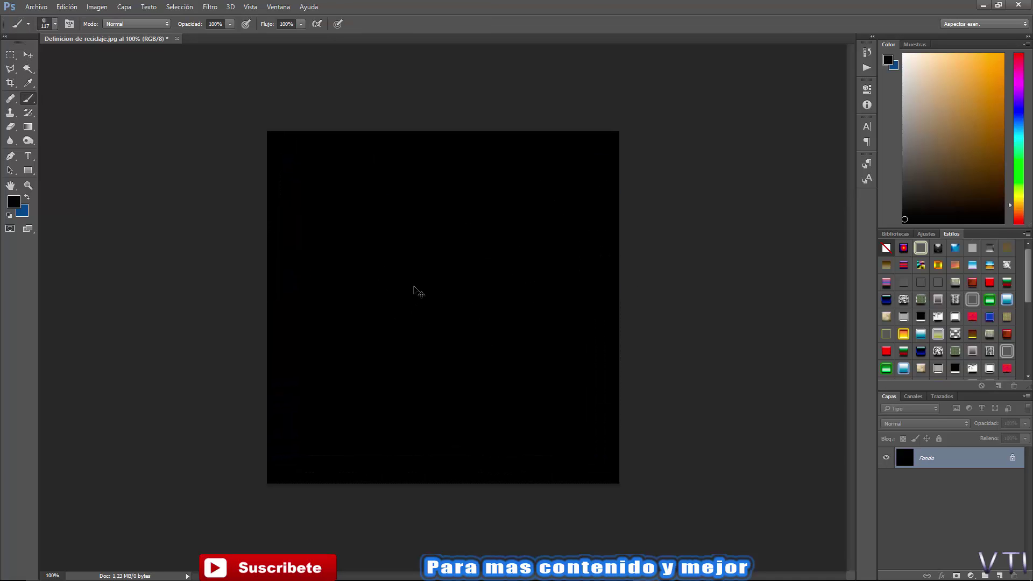
pyautogui.hotkey('ctrl', 'v')
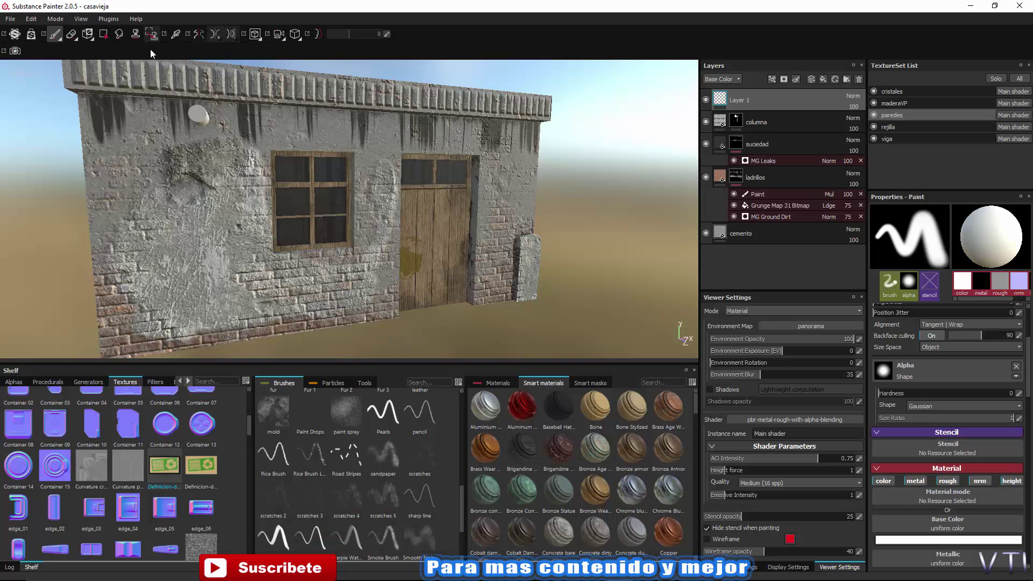
# Add a new Layer 2 at the top of the layer stack and start renaming it
pyautogui.click(88, 34)
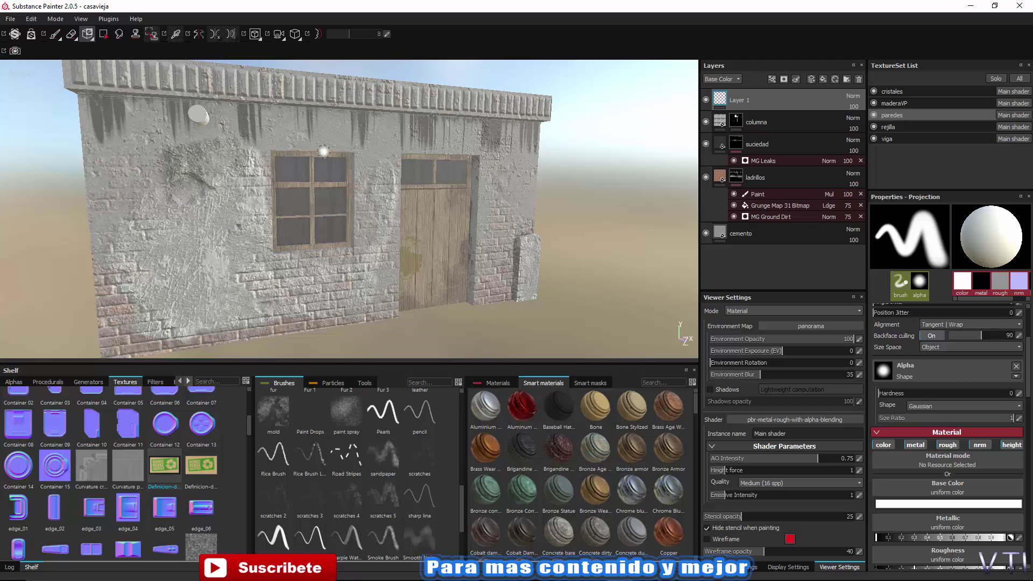
pyautogui.press('1')
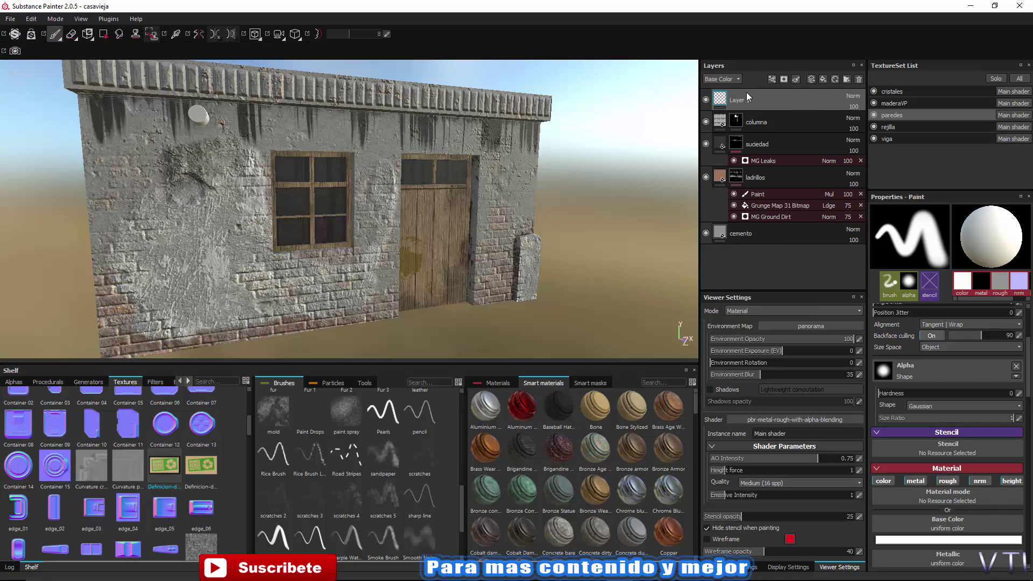
pyautogui.click(812, 79)
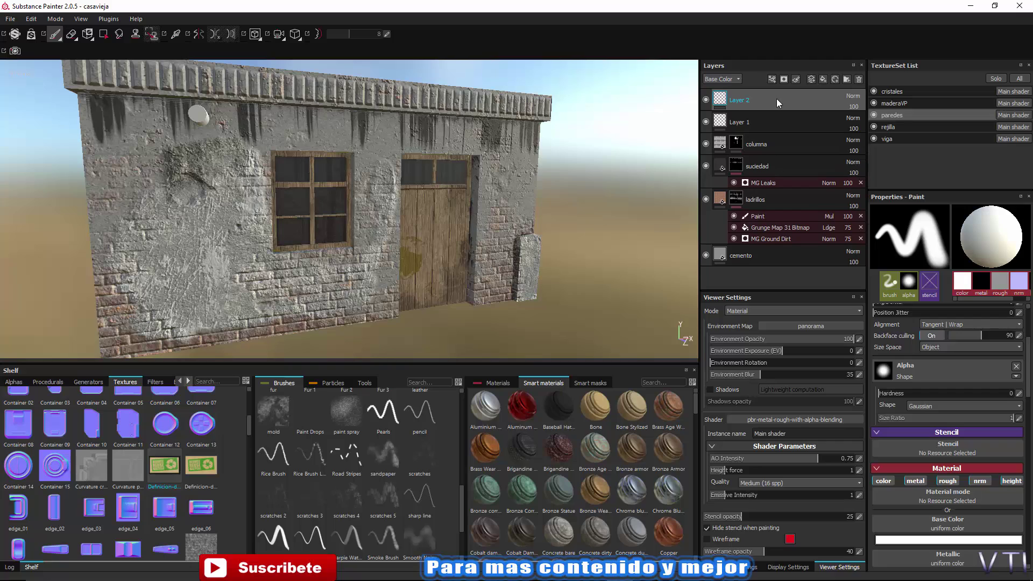
pyautogui.doubleClick(736, 101)
pyautogui.write('cartel')
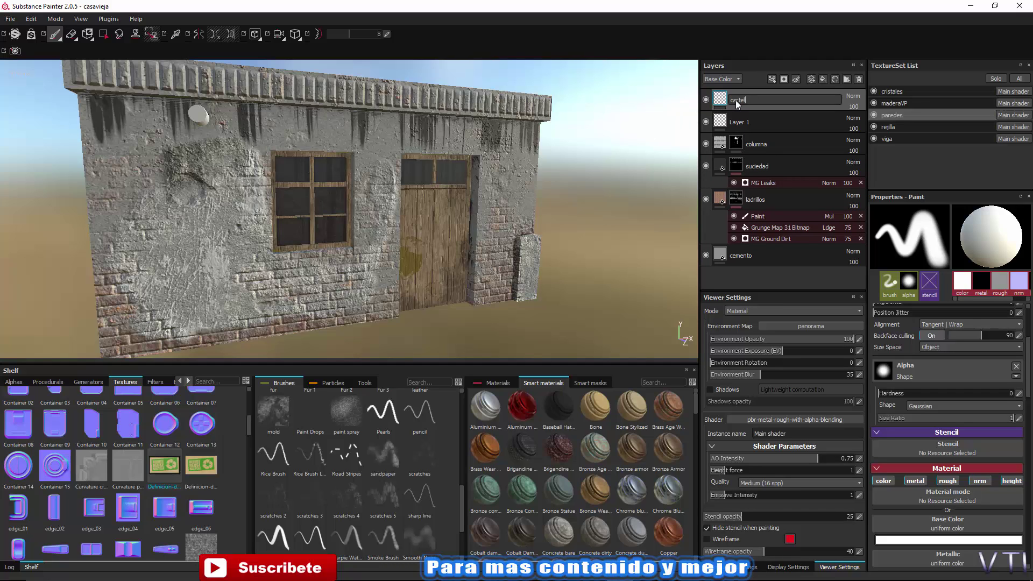
# Name the layer cartel; set projection to color and height only, height about 0.4
pyautogui.press('Return')
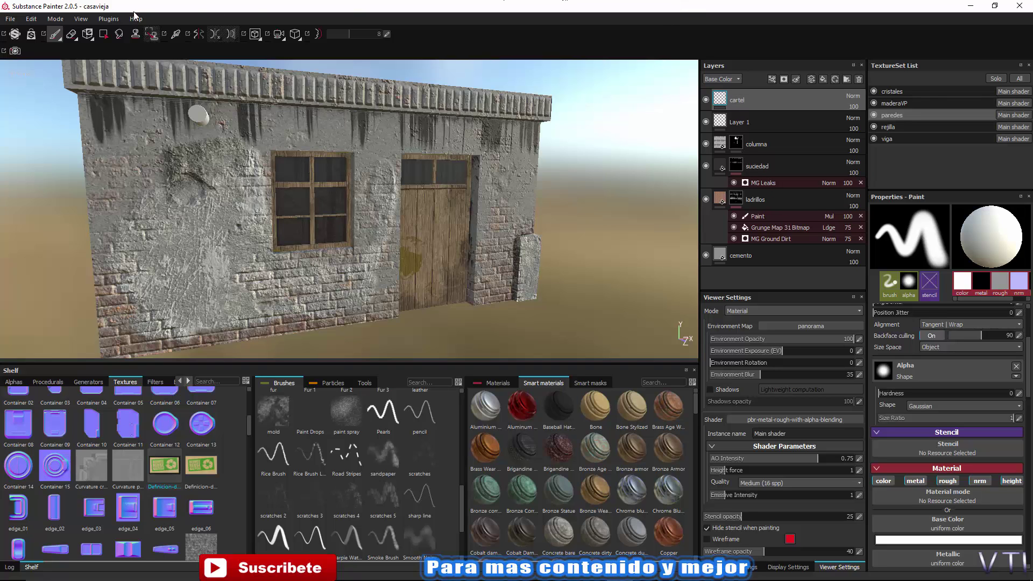
pyautogui.click(86, 35)
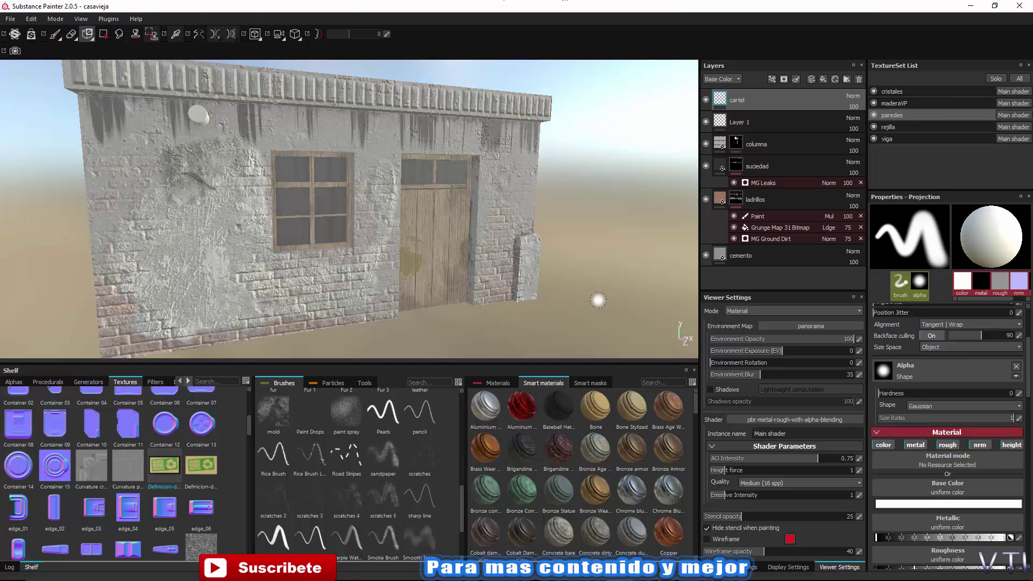
pyautogui.scroll(-1, 953, 496)
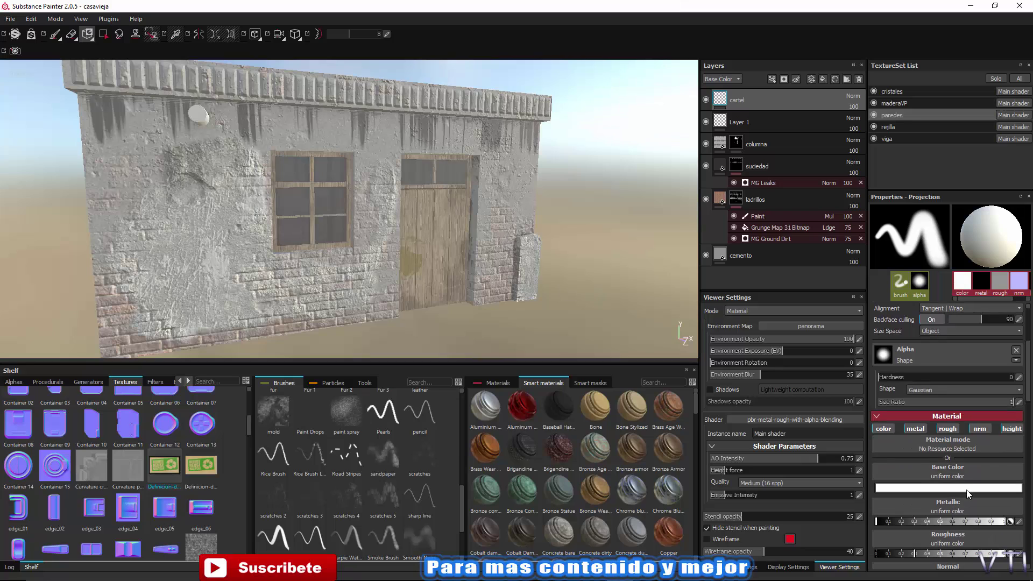
pyautogui.click(984, 427)
pyautogui.click(947, 429)
pyautogui.click(917, 431)
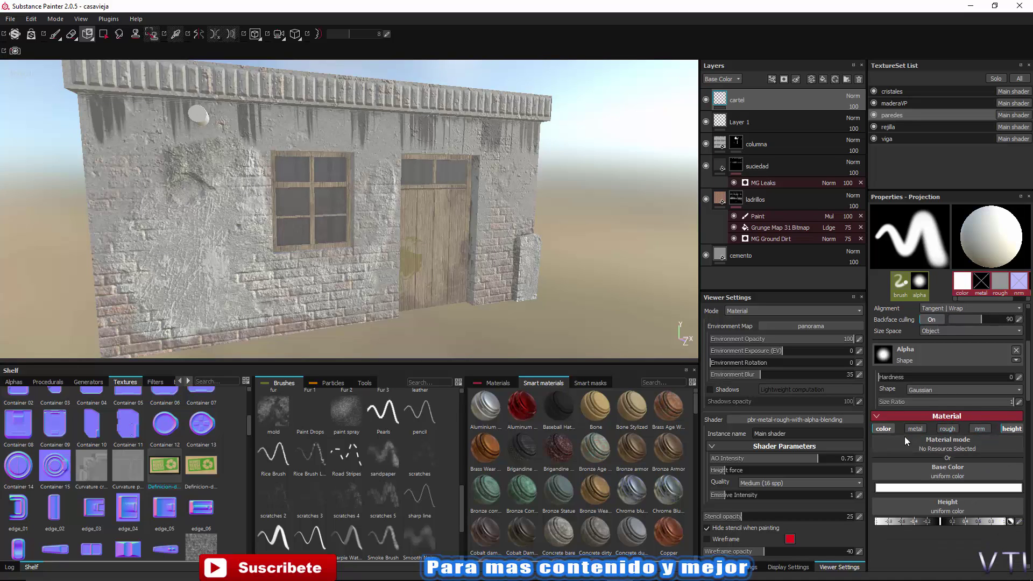
pyautogui.click(961, 522)
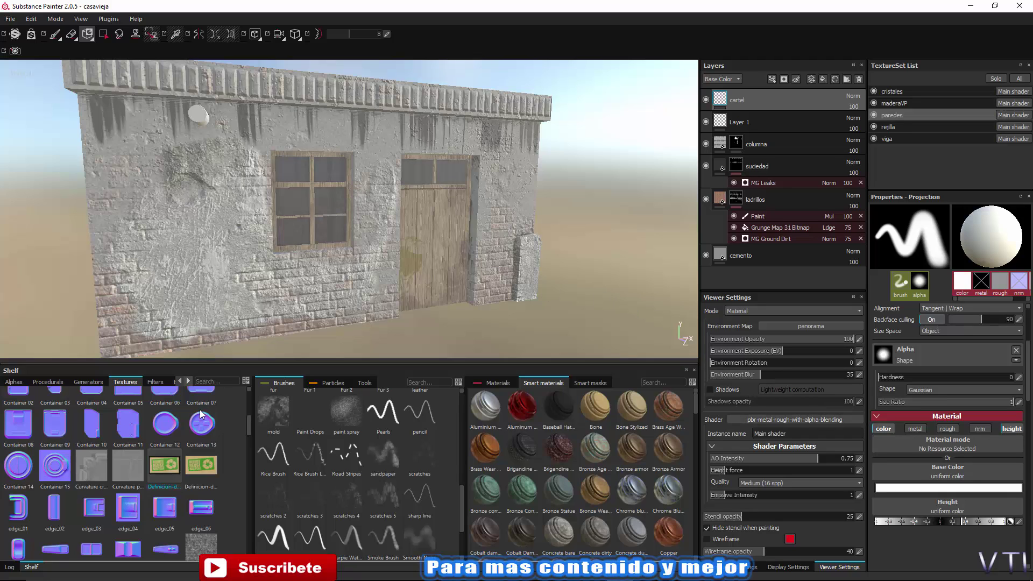
# Put the Definicion-de-reciclaje texture in the projection's Base Color slot and preview it on the wall
pyautogui.moveTo(173, 465); pyautogui.dragTo(948, 473)
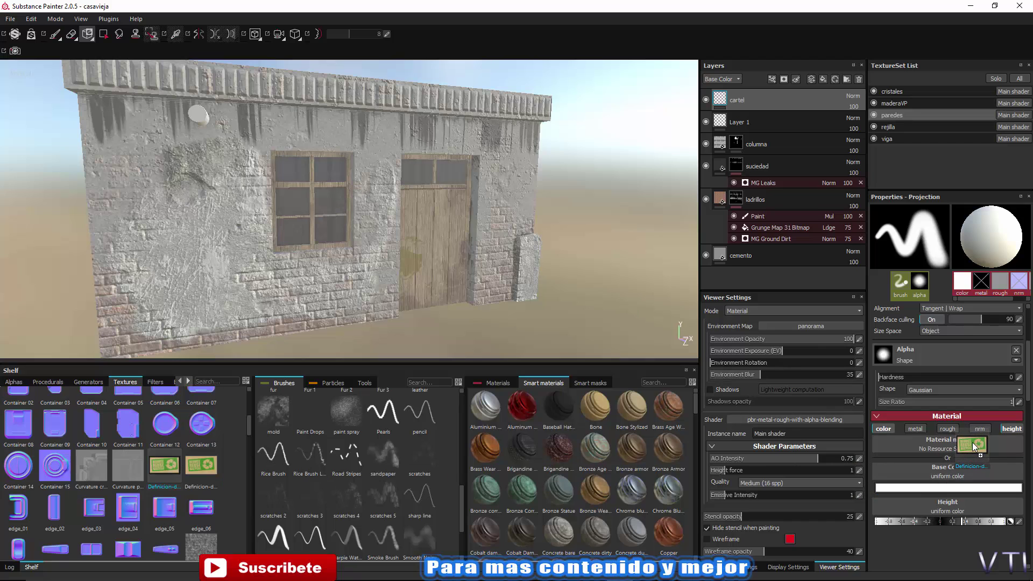
pyautogui.moveTo(972, 442); pyautogui.dragTo(973, 442)
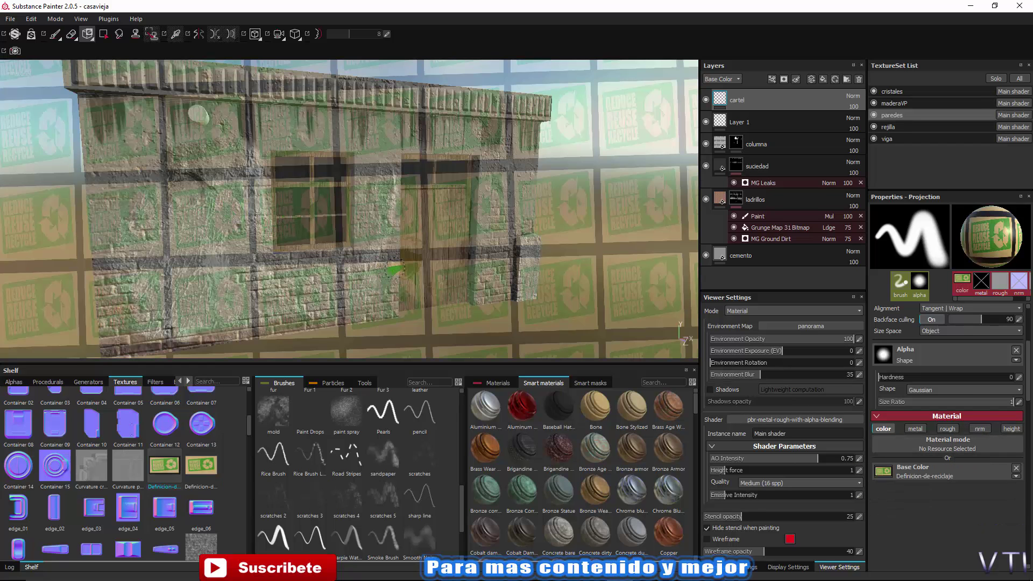
pyautogui.keyDown('alt'); pyautogui.moveTo(385, 267); pyautogui.dragTo(340, 263); pyautogui.keyUp('alt')
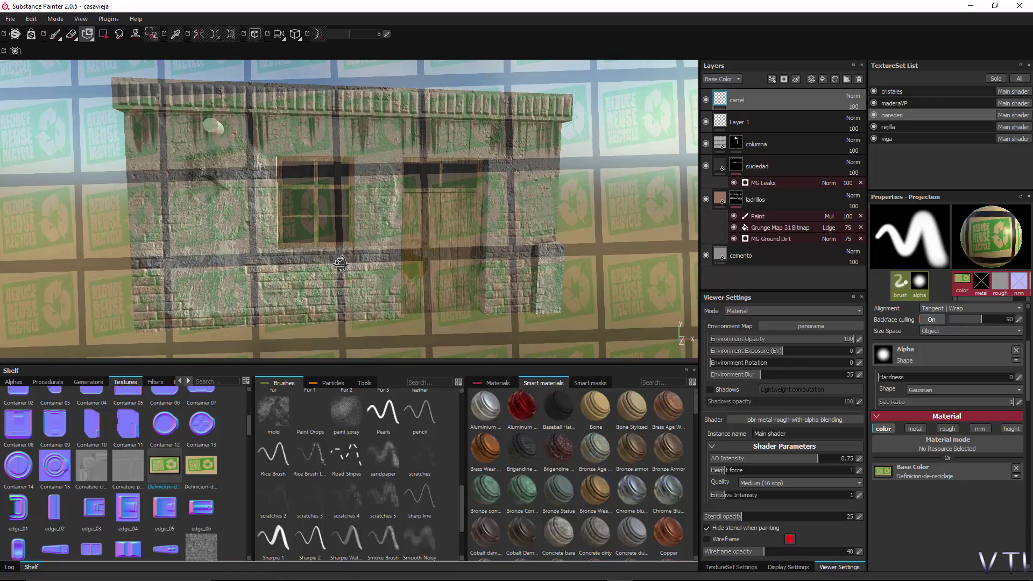
pyautogui.scroll(2, 336, 263)
pyautogui.scroll(2, 331, 261)
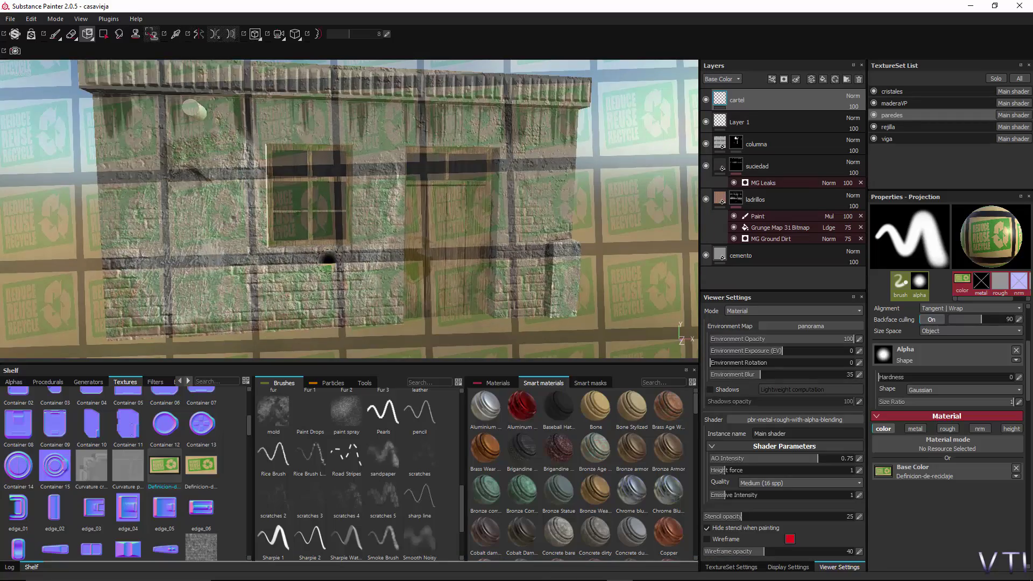
pyautogui.scroll(2, 326, 259)
pyautogui.keyDown('alt'); pyautogui.moveTo(326, 259); pyautogui.dragTo(382, 269); pyautogui.keyUp('alt')
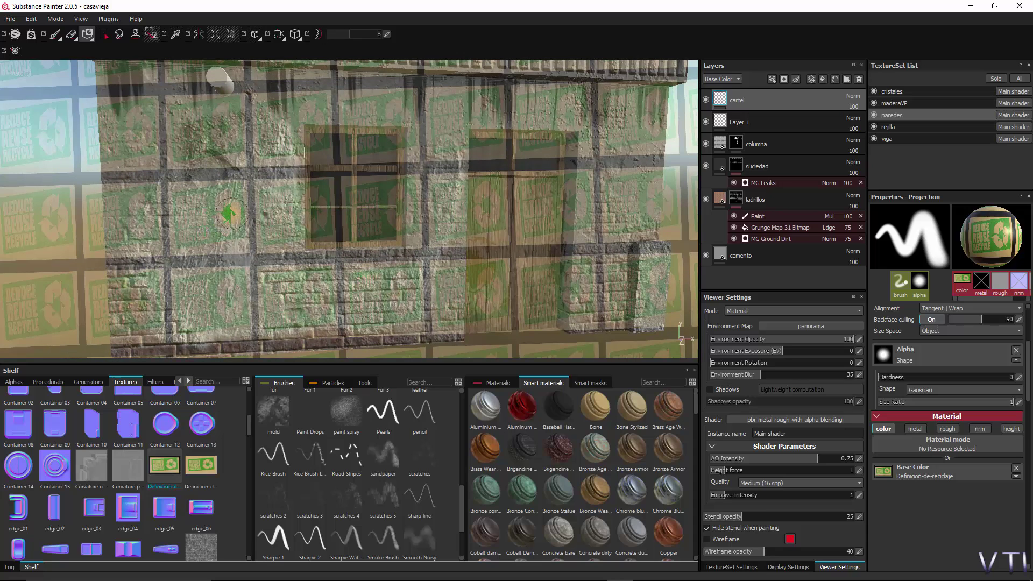
# Rotate, enlarge and shift the projected poster tiles on the wall, then show the alphas shelf
pyautogui.moveTo(228, 214); pyautogui.dragTo(232, 215)
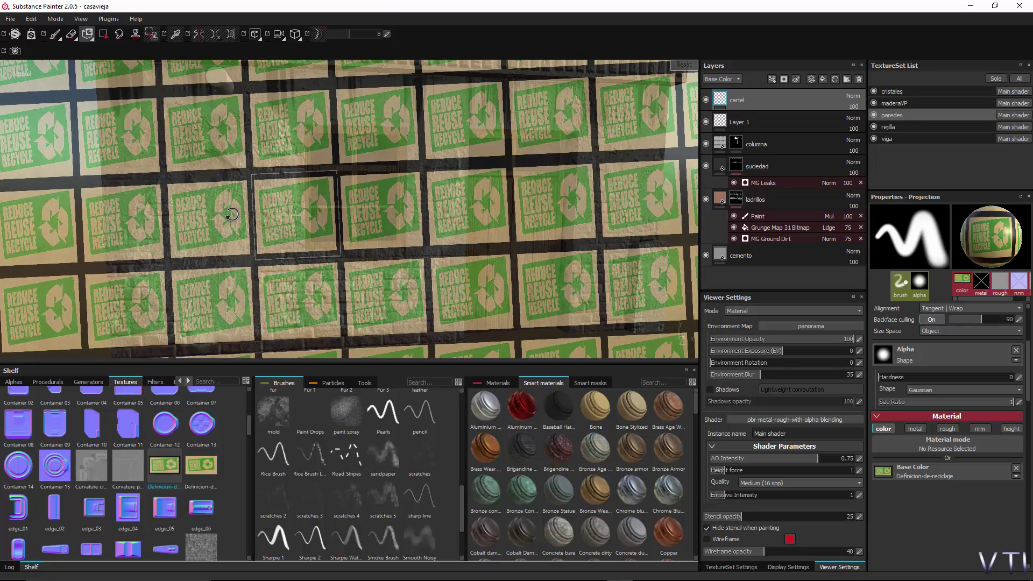
pyautogui.moveTo(232, 215)
pyautogui.mouseDown(button='right')
pyautogui.moveTo(240, 237)
pyautogui.moveTo(238, 203)
pyautogui.moveTo(243, 226)
pyautogui.mouseUp(button='right')
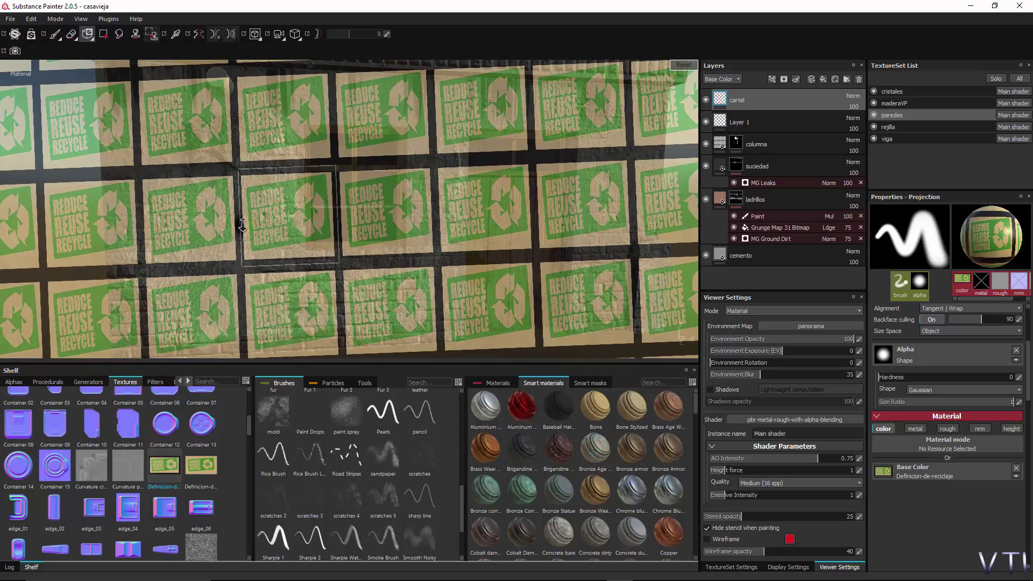
pyautogui.moveTo(243, 225)
pyautogui.mouseDown(button='middle')
pyautogui.moveTo(269, 219)
pyautogui.moveTo(261, 223)
pyautogui.mouseUp(button='middle')
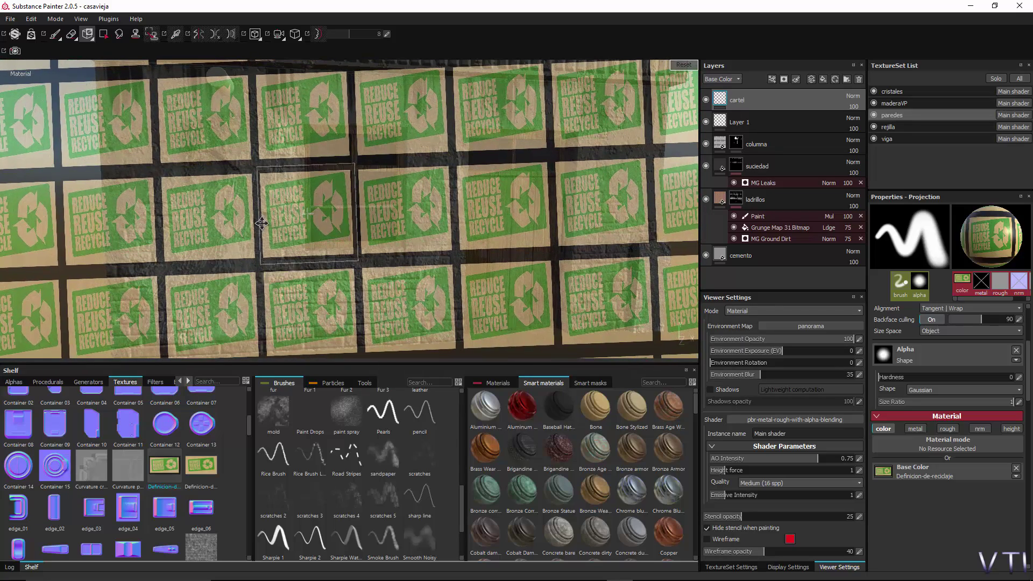
pyautogui.press('s')
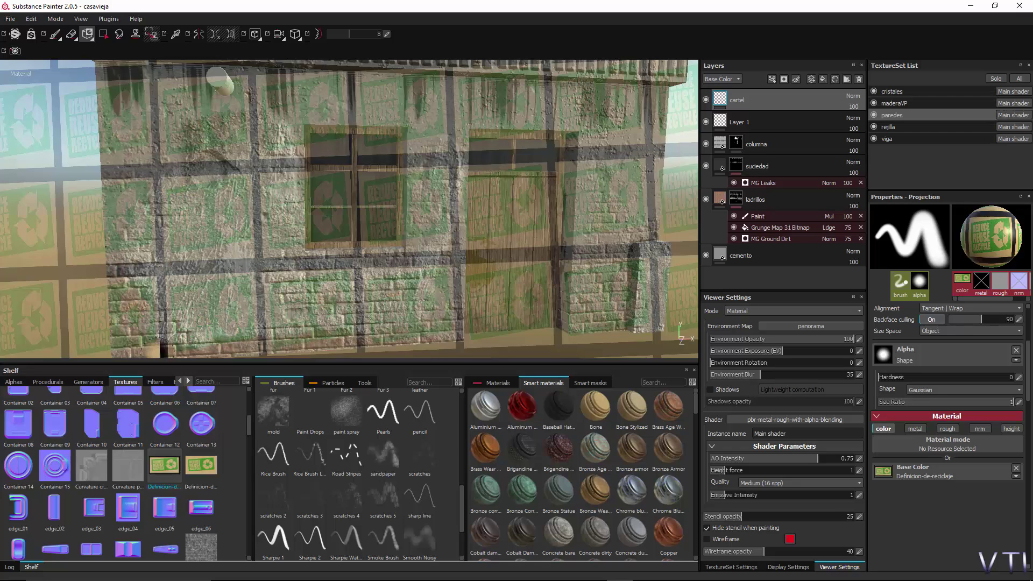
pyautogui.click(23, 382)
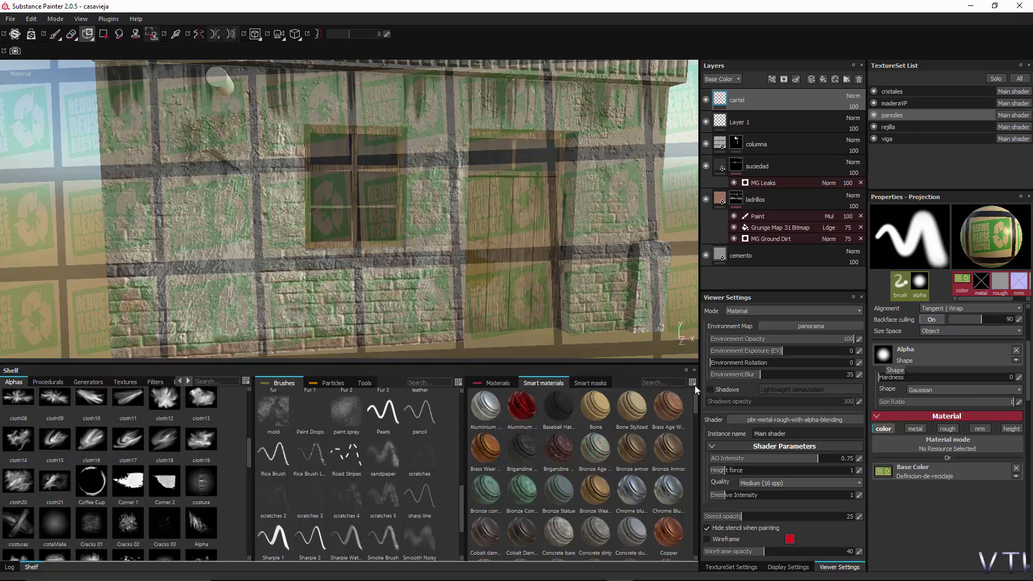
# Raise the projection brush hardness to 0.71
pyautogui.moveTo(667, 407); pyautogui.dragTo(710, 392)
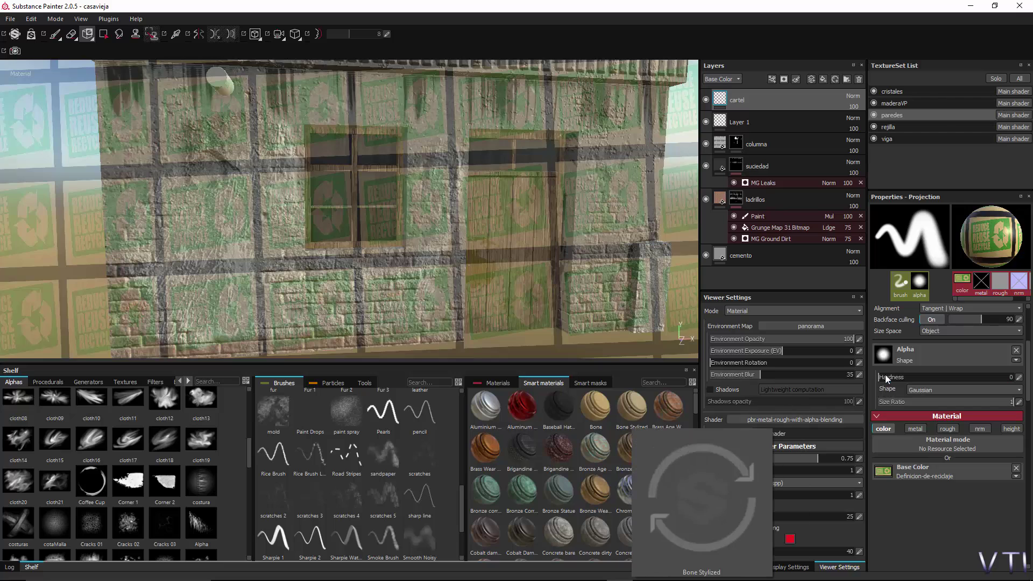
pyautogui.moveTo(882, 377); pyautogui.dragTo(1012, 377)
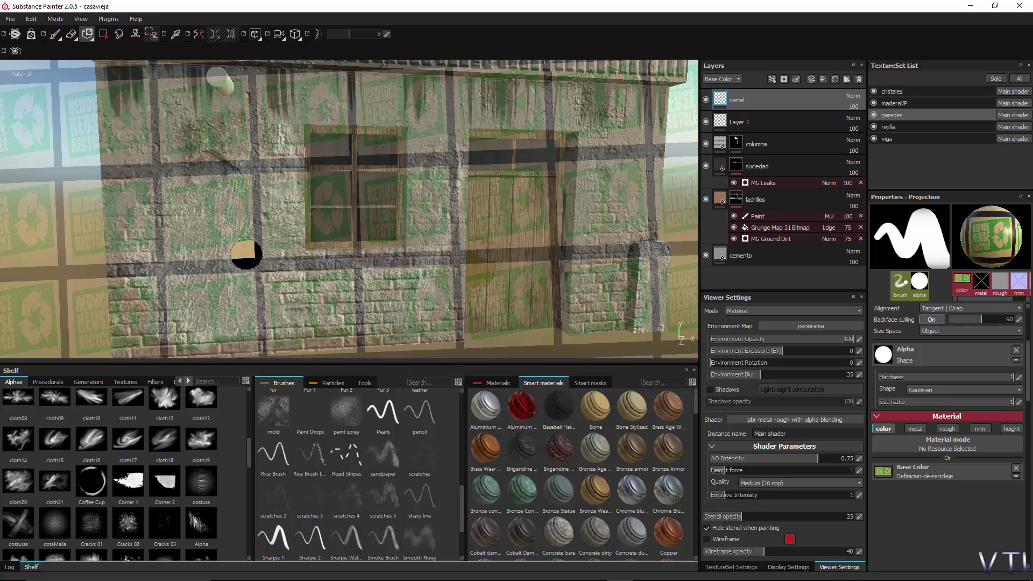
pyautogui.scroll(-5, 154, 458)
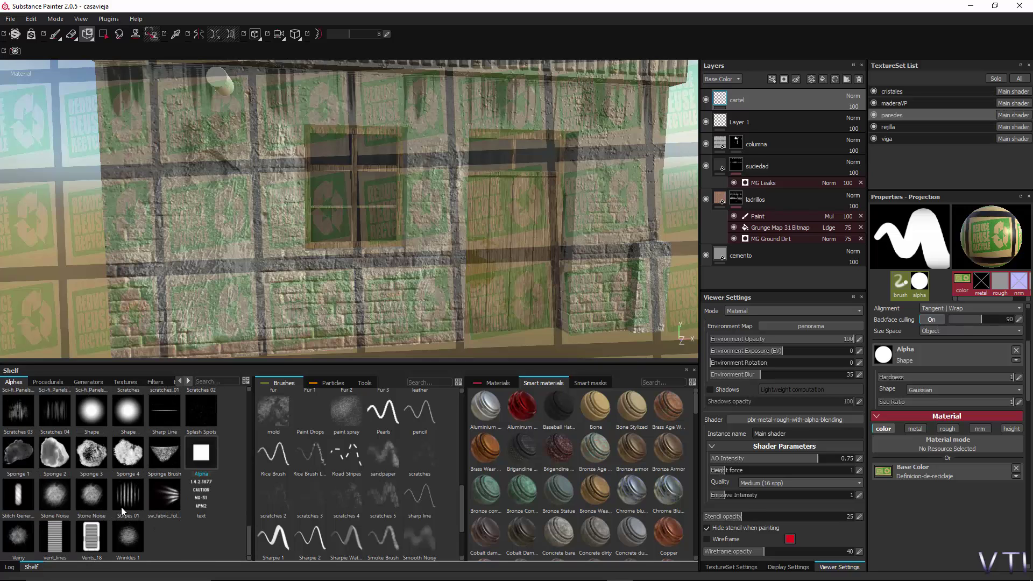
# Give the projection brush the square Alpha shape and test it with a small green dab on the wall
pyautogui.scroll(1, 122, 511)
pyautogui.scroll(2, 123, 511)
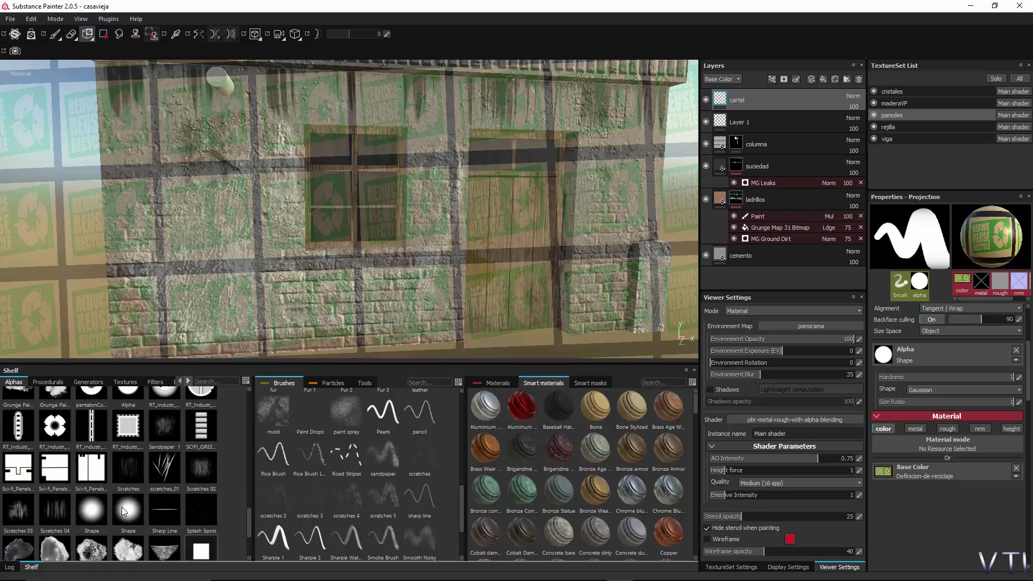
pyautogui.scroll(2, 122, 509)
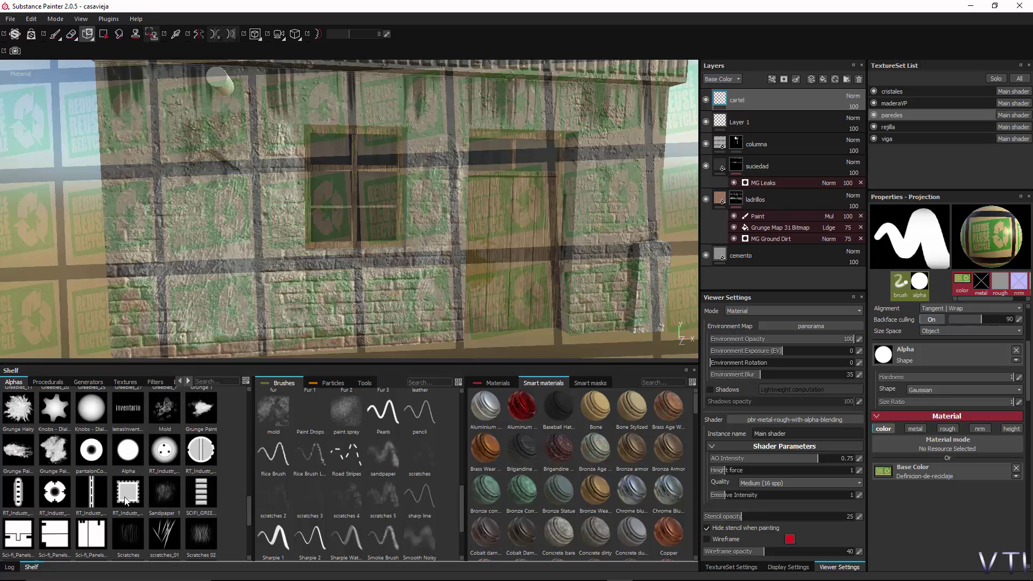
pyautogui.scroll(1, 122, 494)
pyautogui.scroll(1, 123, 494)
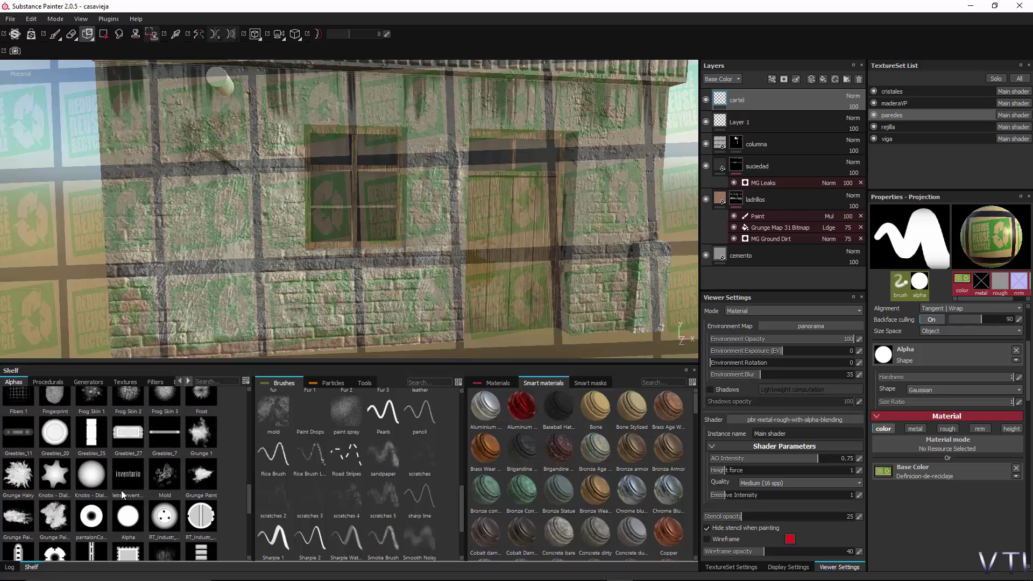
pyautogui.scroll(1, 122, 491)
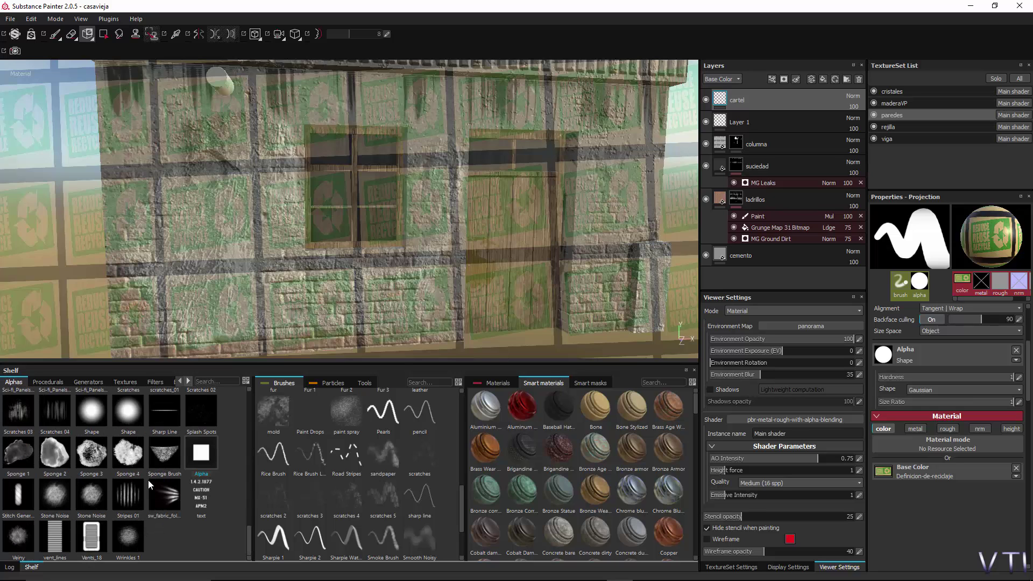
pyautogui.moveTo(208, 458); pyautogui.dragTo(943, 364)
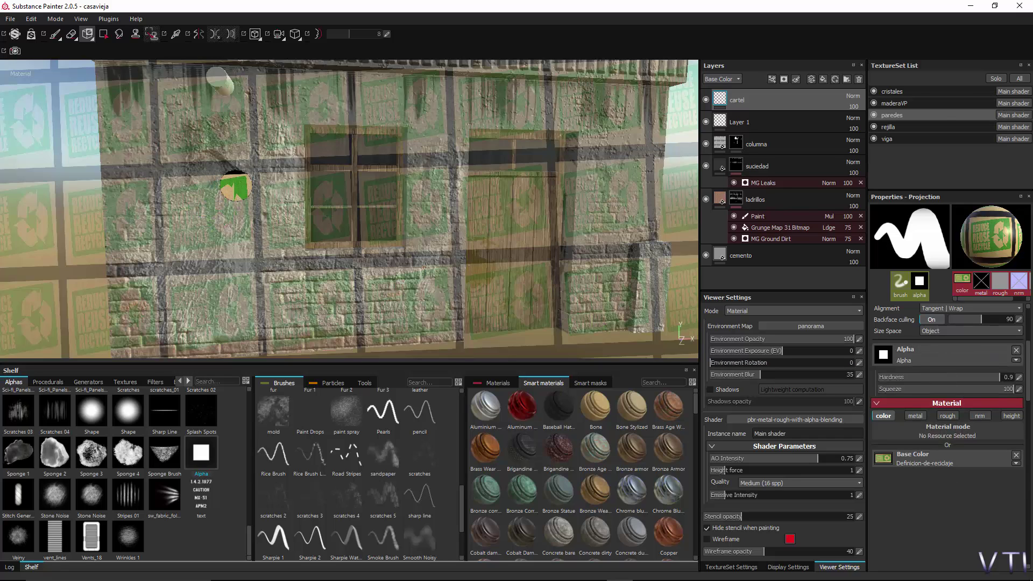
pyautogui.click(243, 185)
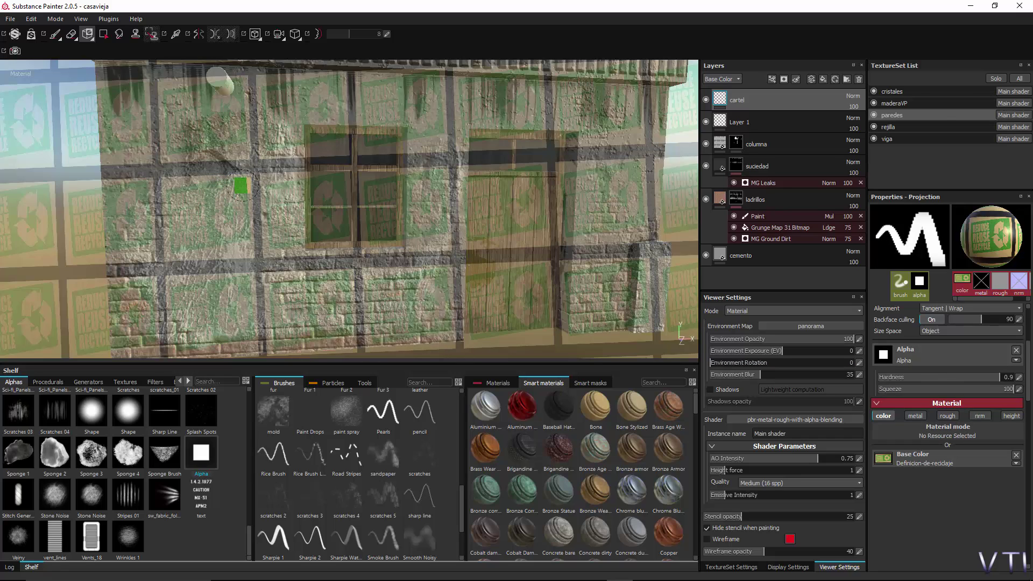
# Stroke the projection brush through the stencil to print one recycling poster left of the window
pyautogui.scroll(3, 874, 340)
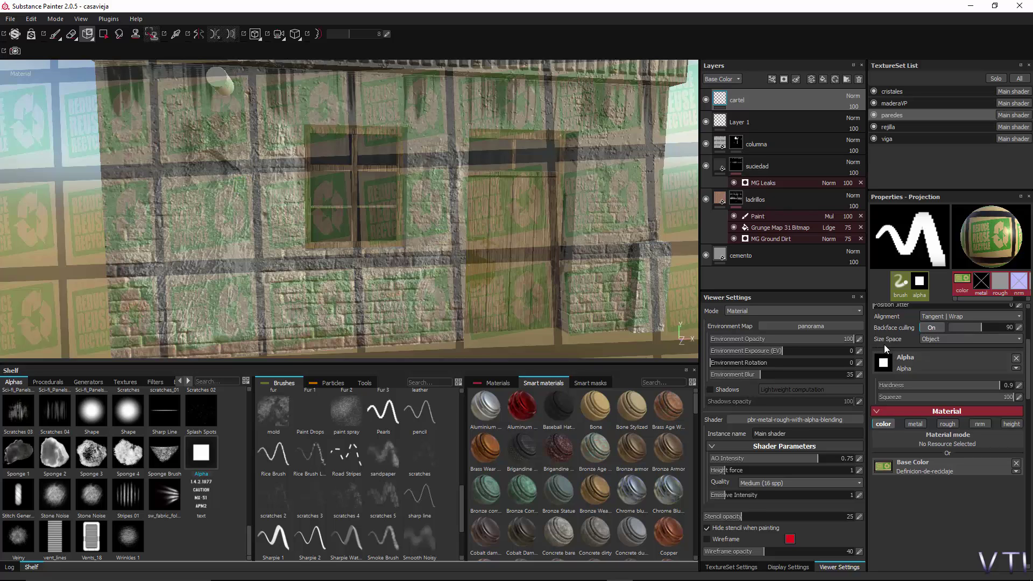
pyautogui.scroll(3, 316, 425)
pyautogui.scroll(3, 322, 433)
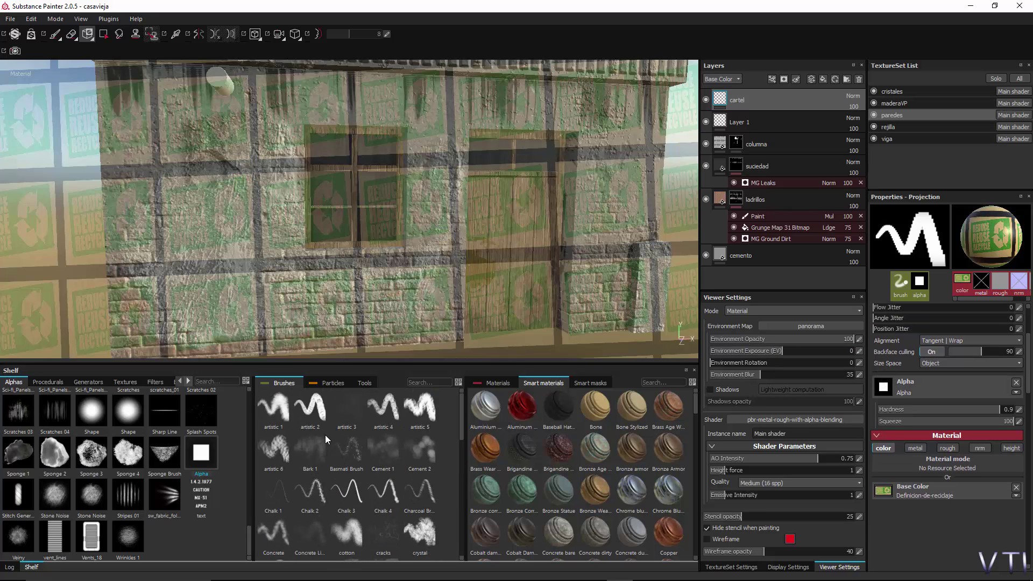
pyautogui.scroll(-2, 358, 460)
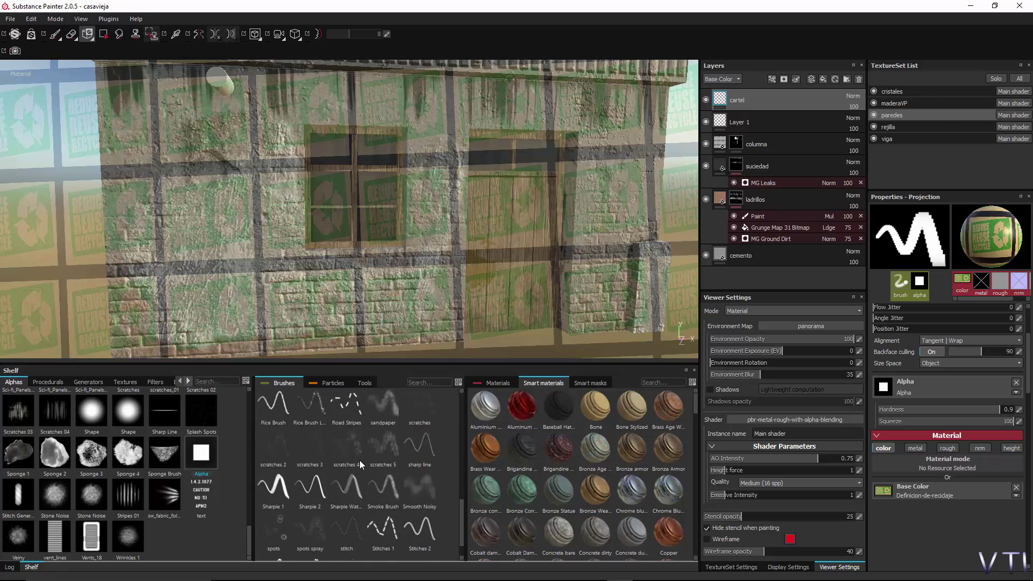
pyautogui.scroll(2, 360, 458)
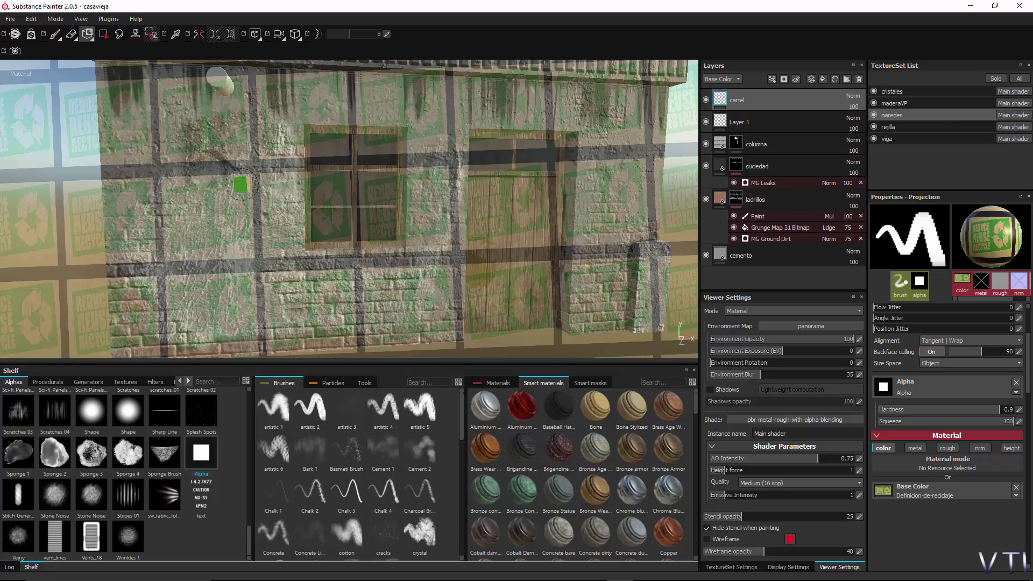
pyautogui.moveTo(240, 185)
pyautogui.mouseDown()
pyautogui.moveTo(245, 234)
pyautogui.moveTo(213, 255)
pyautogui.moveTo(167, 238)
pyautogui.moveTo(169, 179)
pyautogui.moveTo(230, 184)
pyautogui.moveTo(201, 226)
pyautogui.moveTo(194, 207)
pyautogui.moveTo(188, 217)
pyautogui.moveTo(191, 231)
pyautogui.moveTo(226, 226)
pyautogui.moveTo(182, 252)
pyautogui.mouseUp()
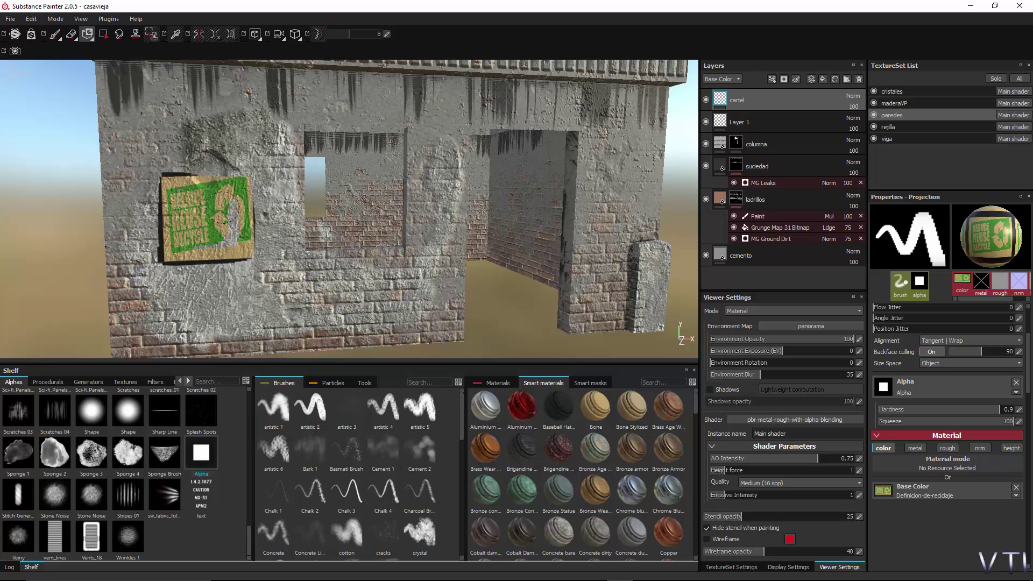
# Fill in the poster's logo and recycle arrows, then darken its top, right and lower-right edges
pyautogui.moveTo(223, 212)
pyautogui.mouseDown()
pyautogui.moveTo(236, 225)
pyautogui.moveTo(227, 250)
pyautogui.mouseUp()
pyautogui.moveTo(224, 196); pyautogui.dragTo(197, 204)
pyautogui.moveTo(232, 237); pyautogui.dragTo(251, 252)
pyautogui.moveTo(237, 185); pyautogui.dragTo(250, 191)
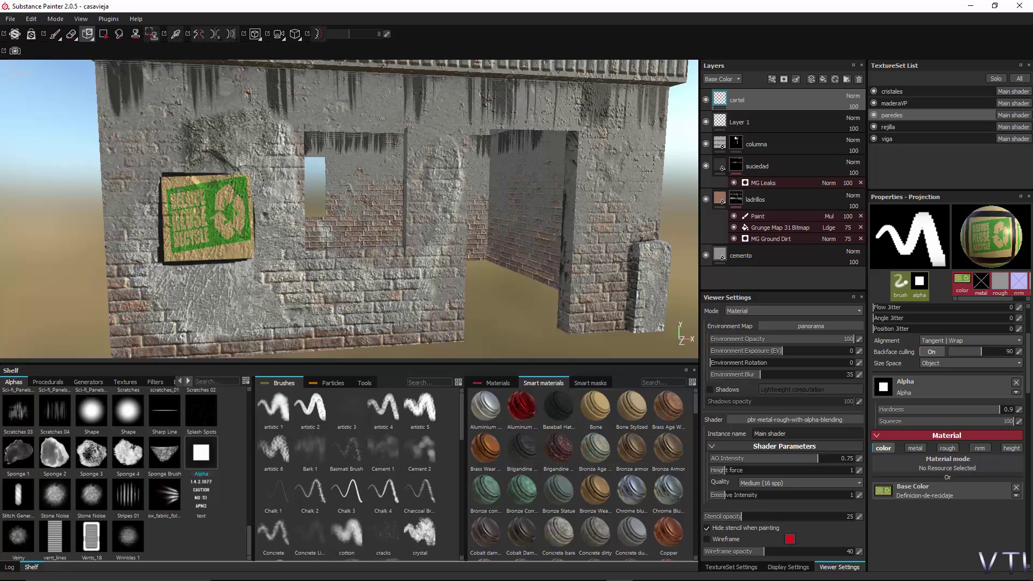
pyautogui.moveTo(261, 211); pyautogui.dragTo(225, 190)
pyautogui.moveTo(245, 240); pyautogui.dragTo(247, 233)
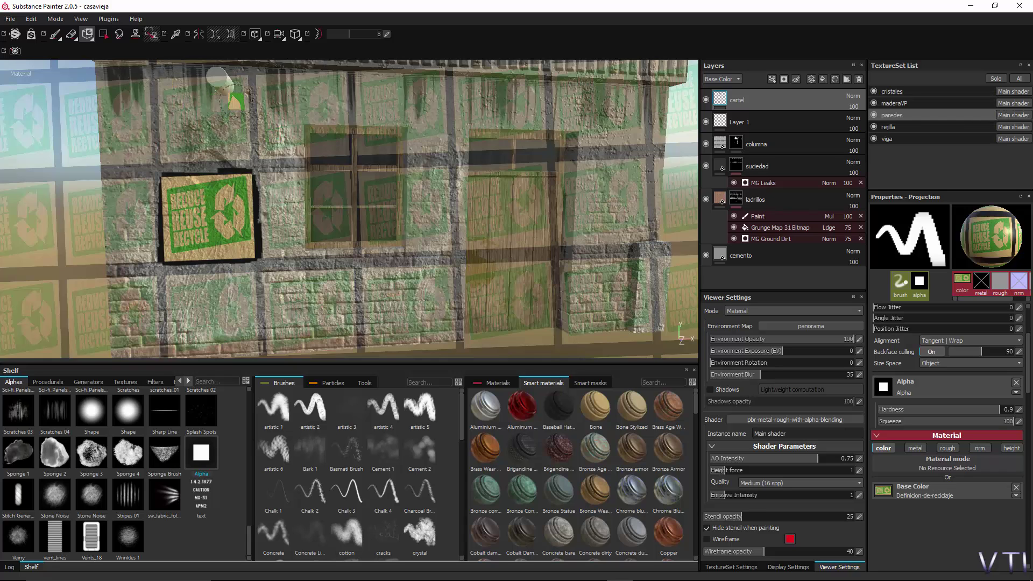
# Switch to the Eraser with the square Alpha shape and clear the tiled poster overlay from view
pyautogui.click(71, 36)
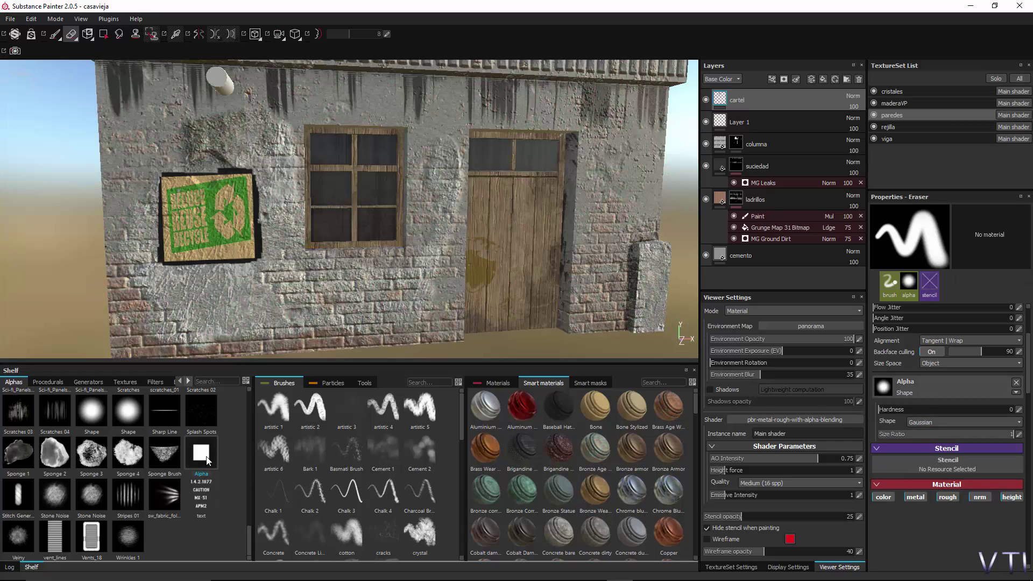
pyautogui.moveTo(207, 460); pyautogui.dragTo(909, 390)
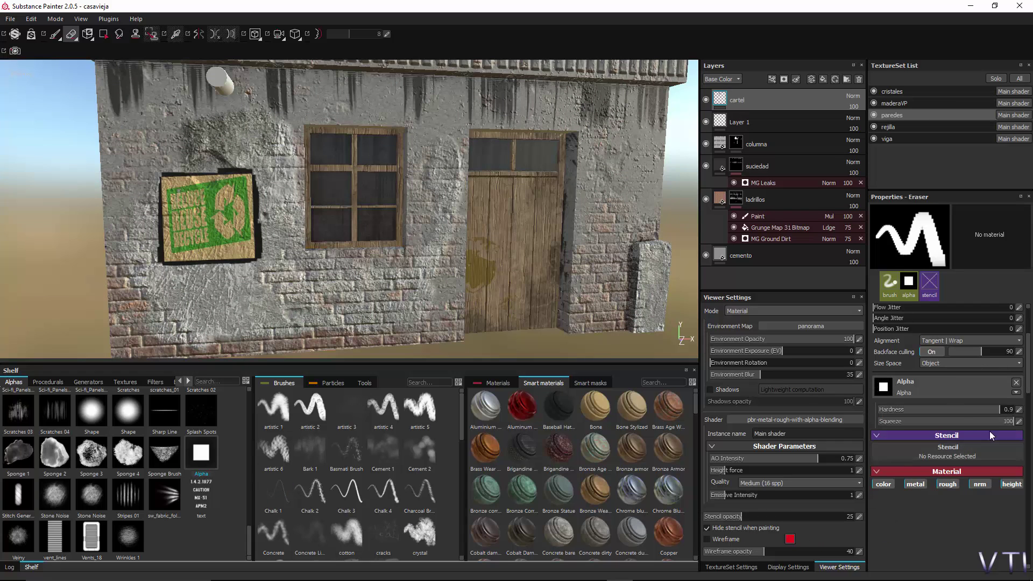
pyautogui.scroll(2, 921, 385)
pyautogui.scroll(2, 920, 386)
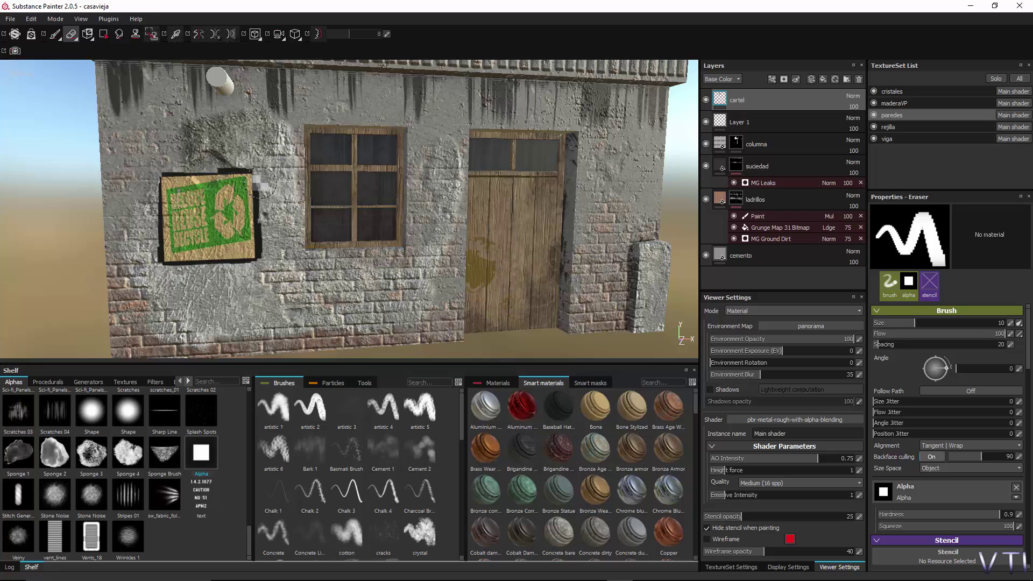
pyautogui.hotkey('alt', 'q')
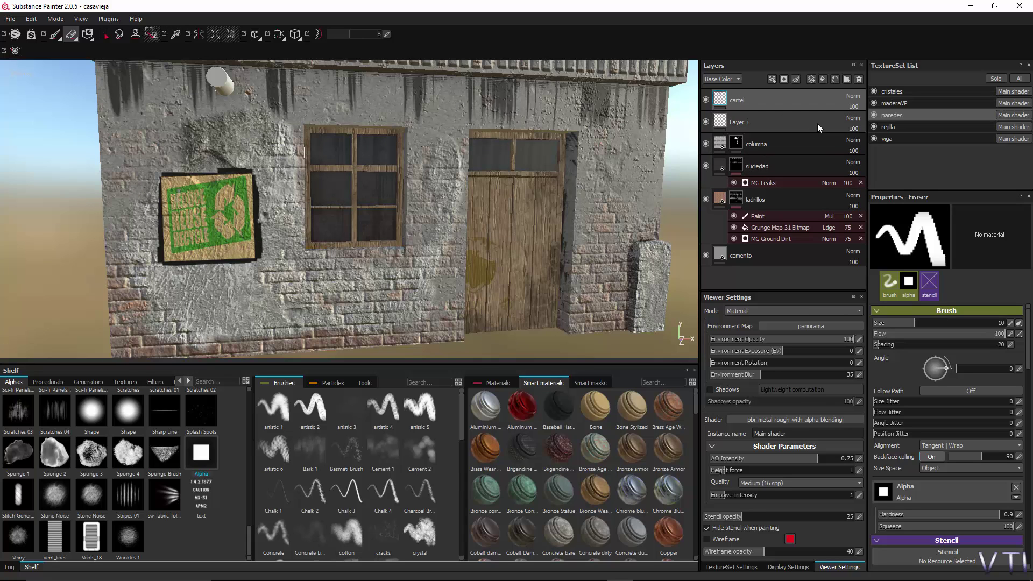
# Try the cartel layer in Passthrough, Overlay, Soft light and Screen blend modes
pyautogui.click(854, 97)
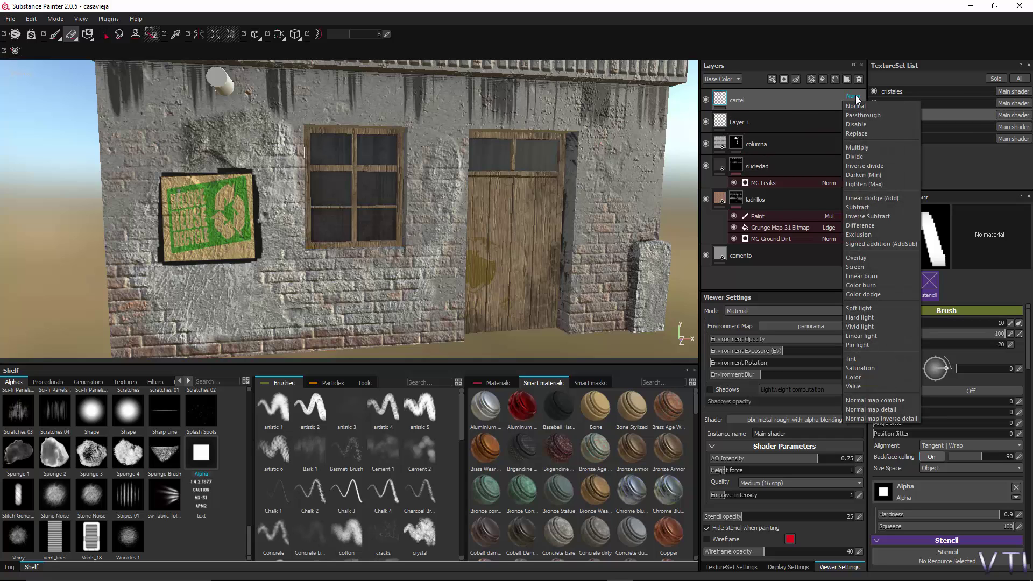
pyautogui.click(863, 115)
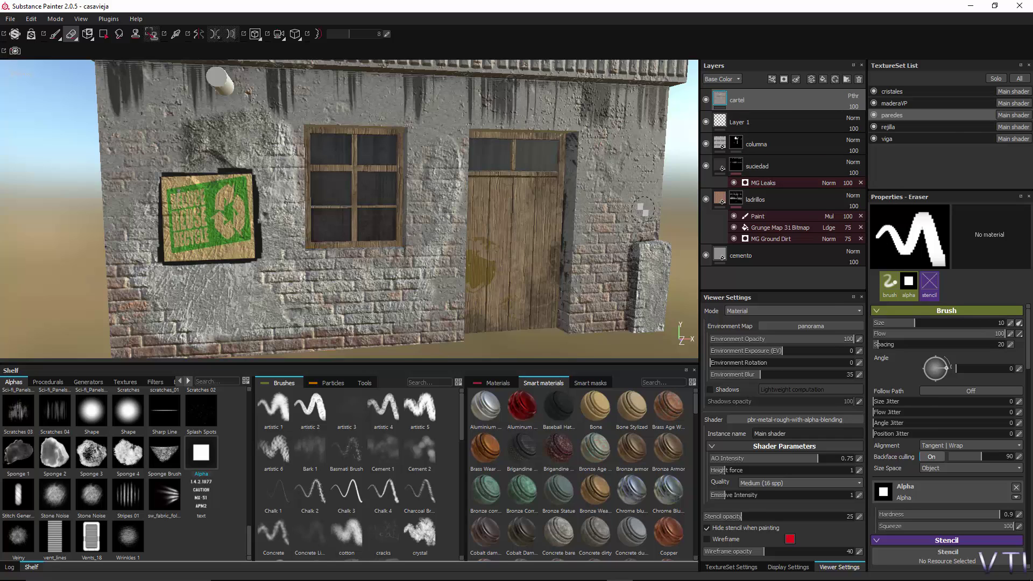
pyautogui.click(854, 97)
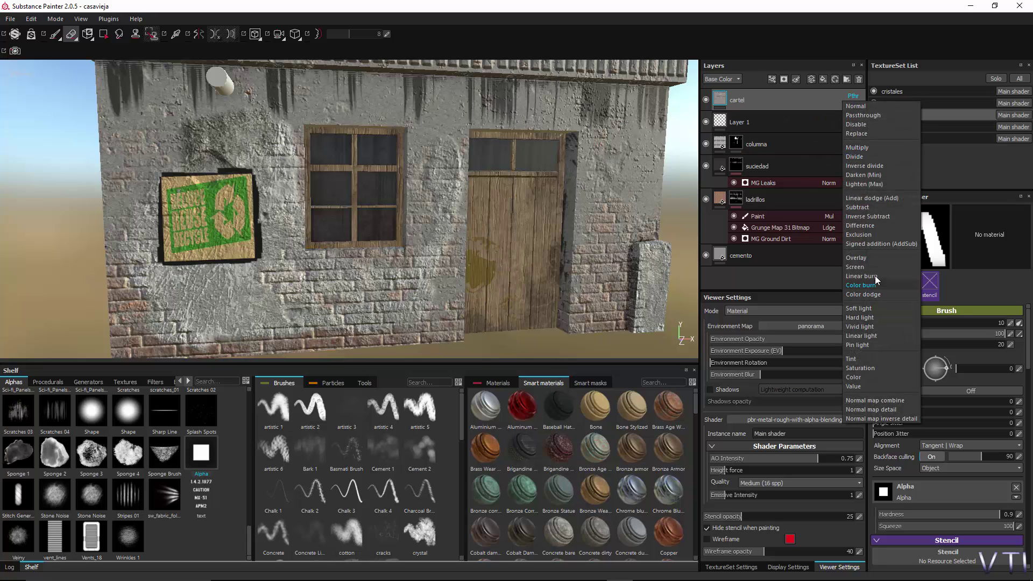
pyautogui.click(870, 257)
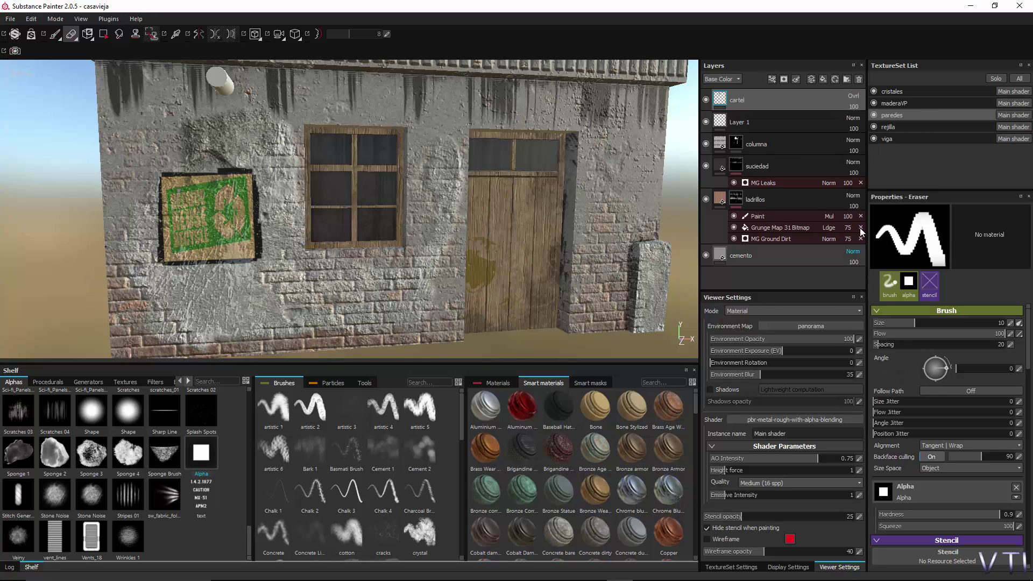
pyautogui.click(852, 96)
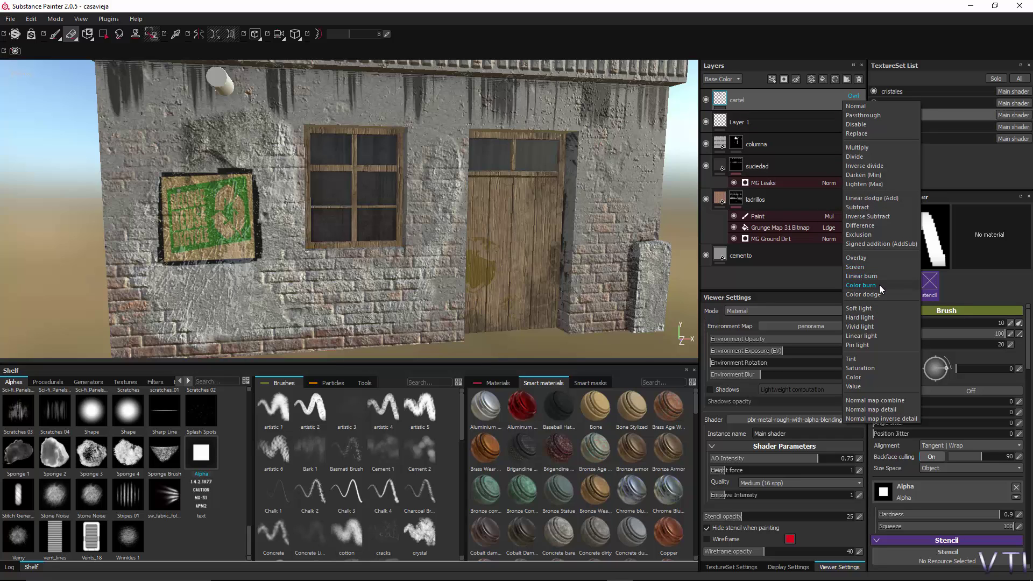
pyautogui.click(873, 310)
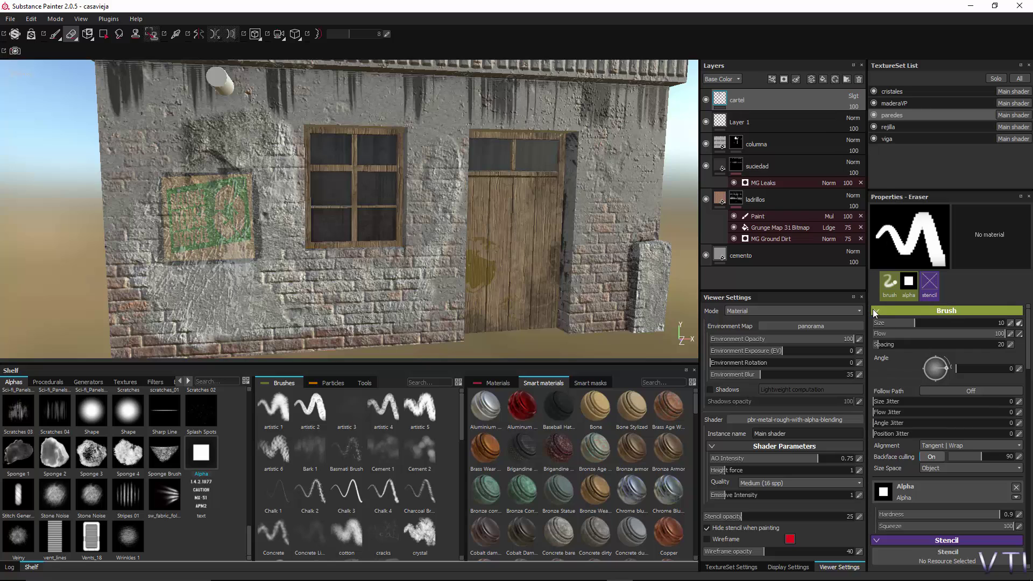
pyautogui.click(853, 96)
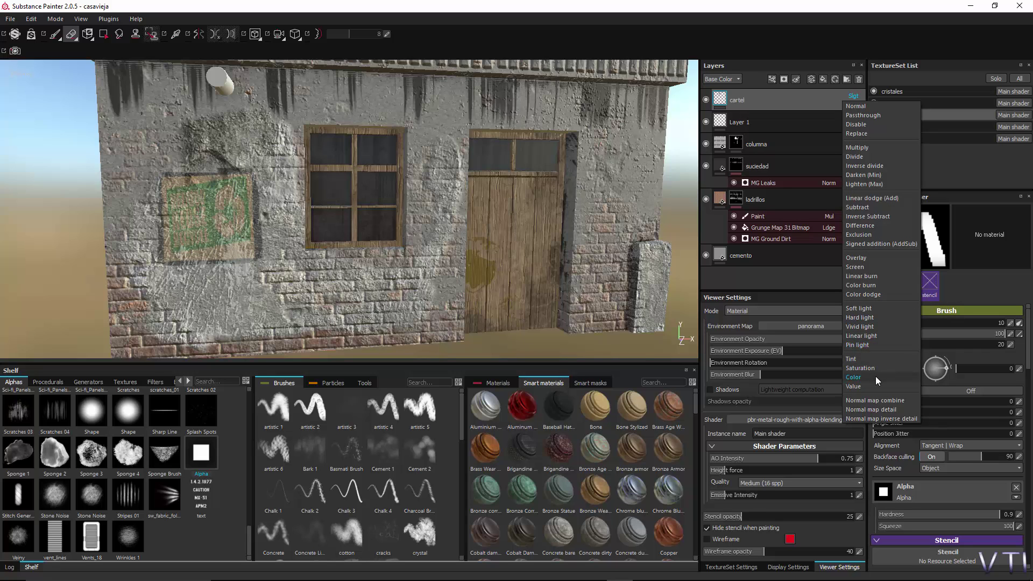
pyautogui.click(870, 270)
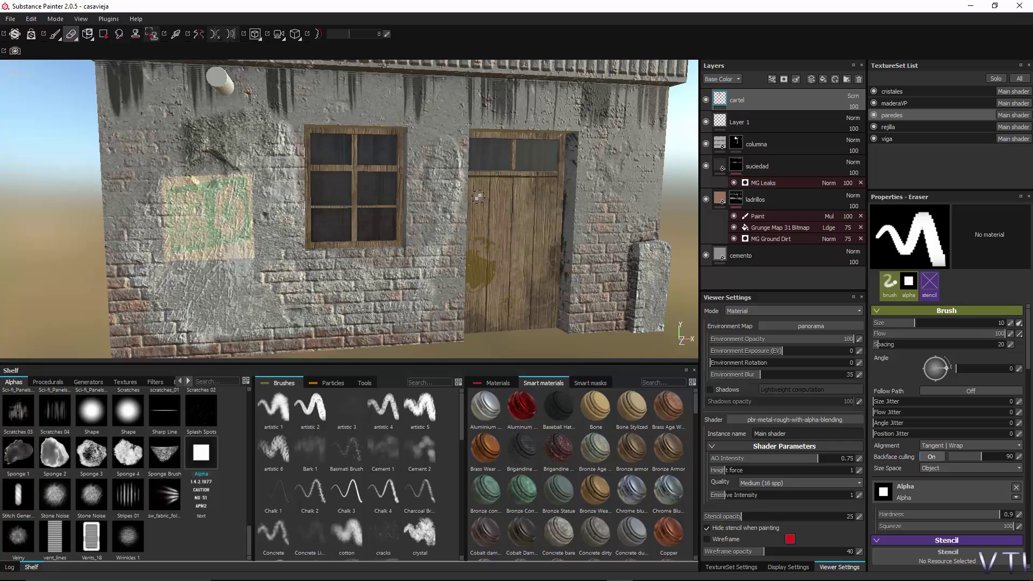
# Set the cartel layer blending to Multiply, then settle on Normal
pyautogui.click(852, 96)
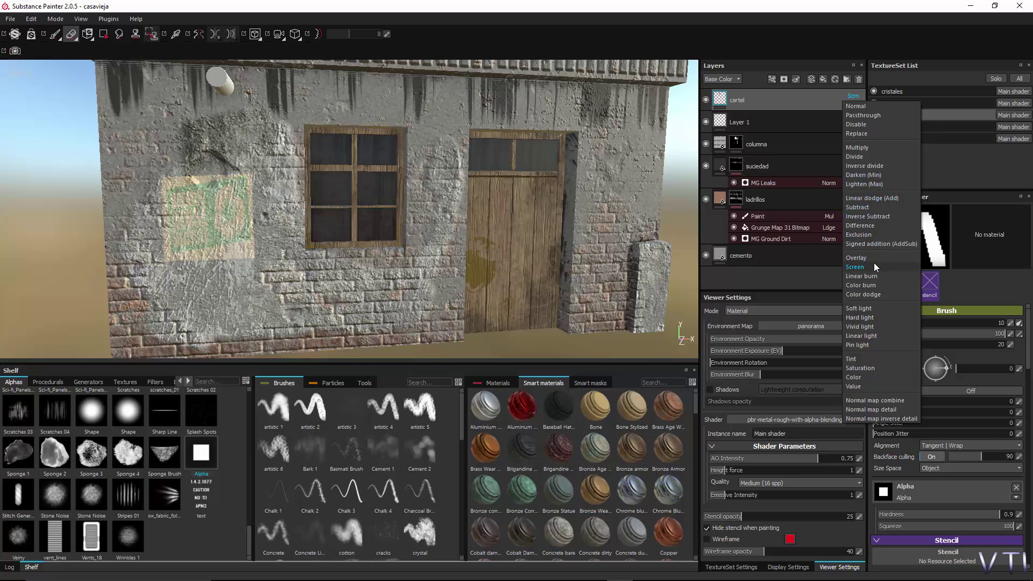
pyautogui.click(865, 150)
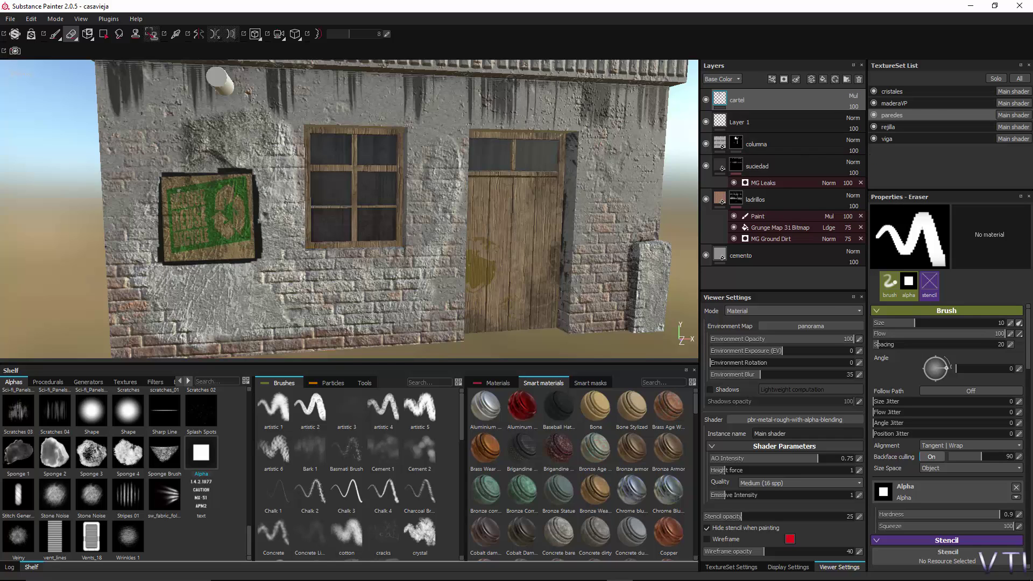
pyautogui.click(854, 97)
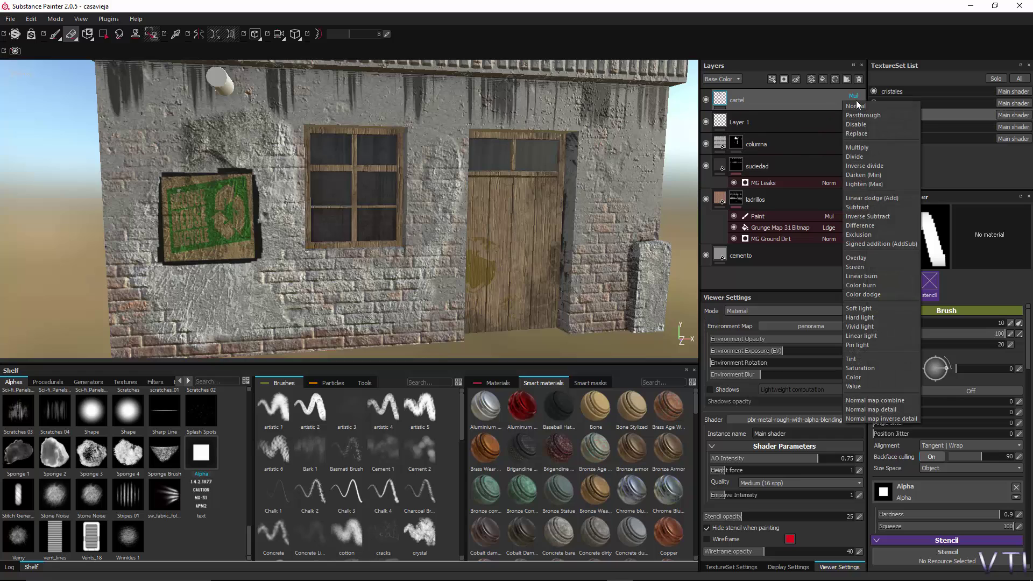
pyautogui.click(866, 106)
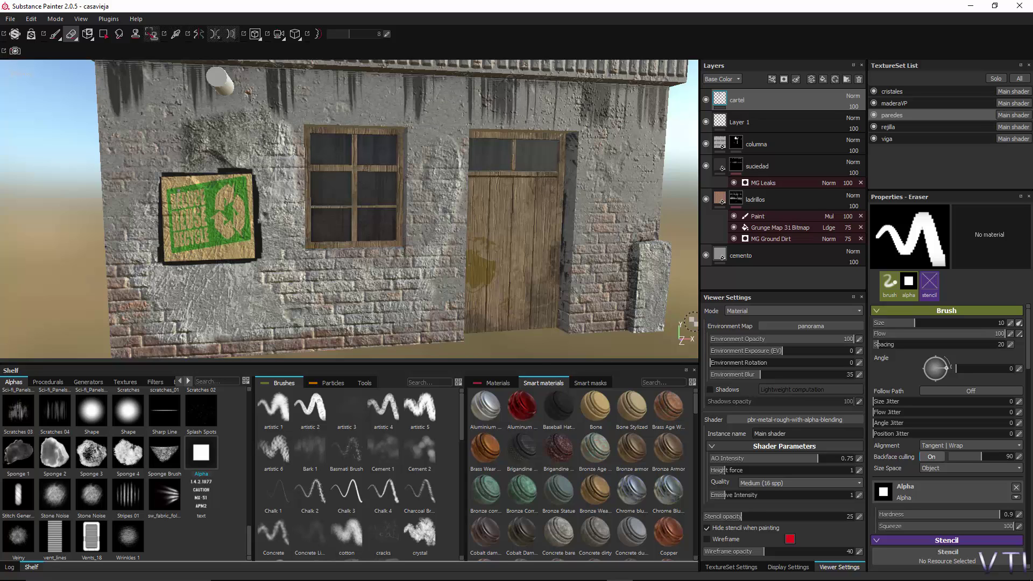
pyautogui.scroll(10, 127, 473)
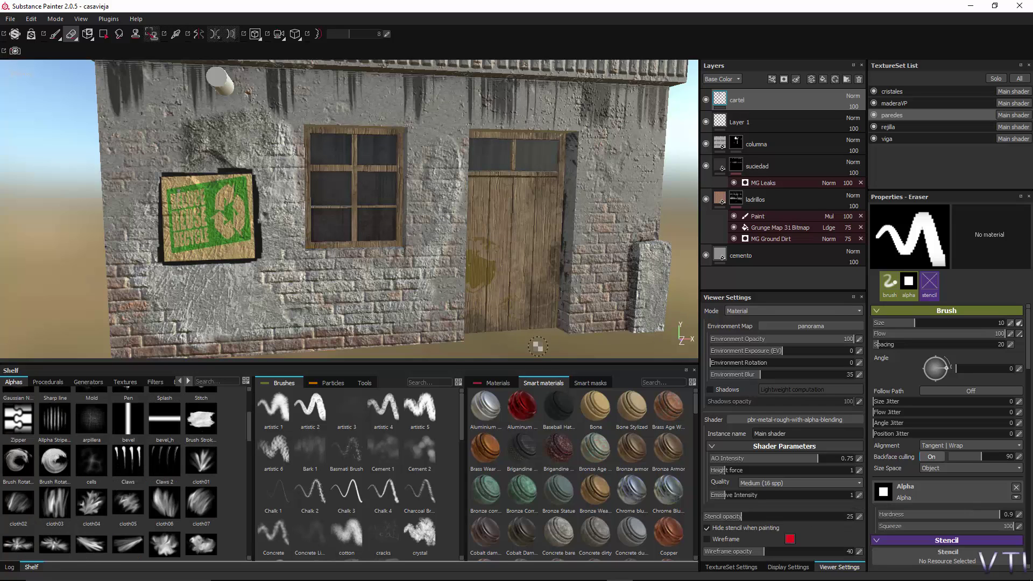
pyautogui.keyDown('alt'); pyautogui.moveTo(182, 226); pyautogui.dragTo(195, 233); pyautogui.keyUp('alt')
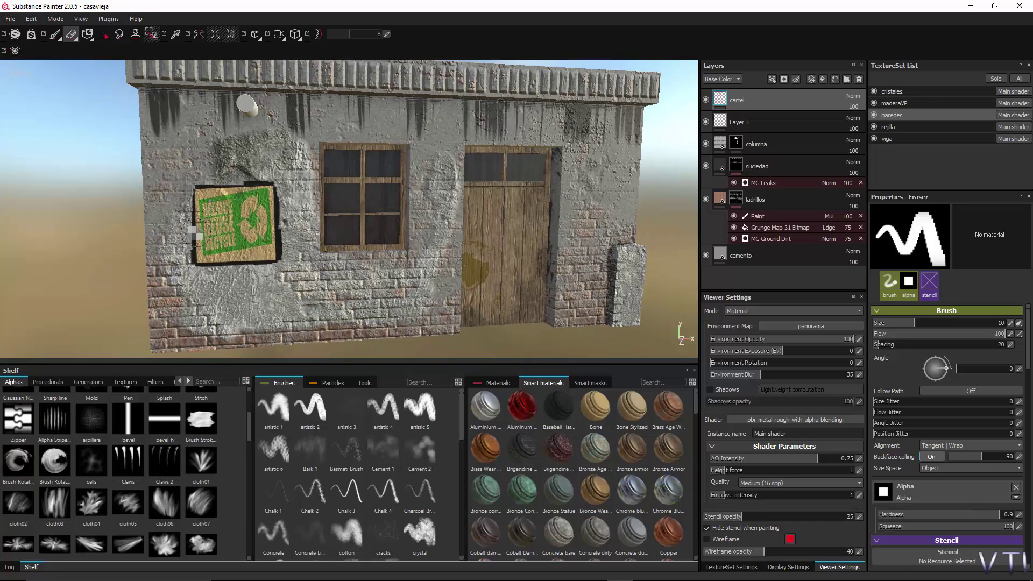
pyautogui.scroll(3, 197, 232)
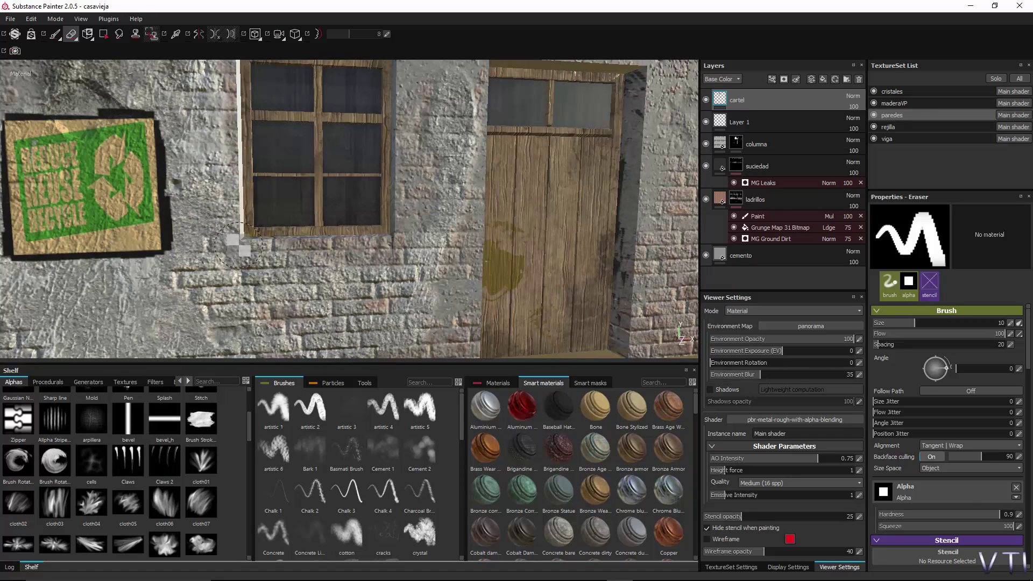
pyautogui.keyDown('alt'); pyautogui.moveTo(270, 254); pyautogui.dragTo(360, 280, button='middle'); pyautogui.keyUp('alt')
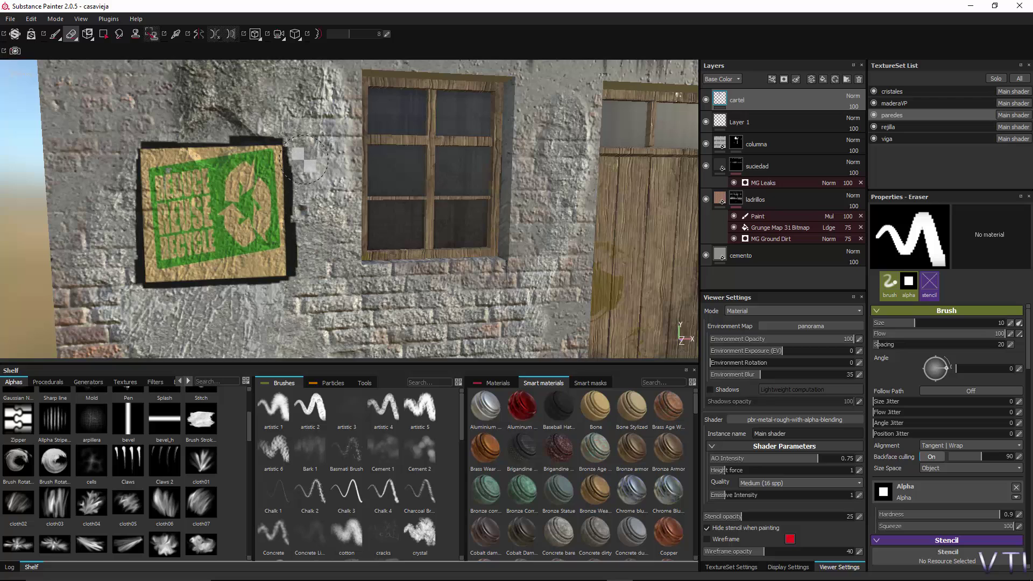
pyautogui.hotkey('alt', 'q')
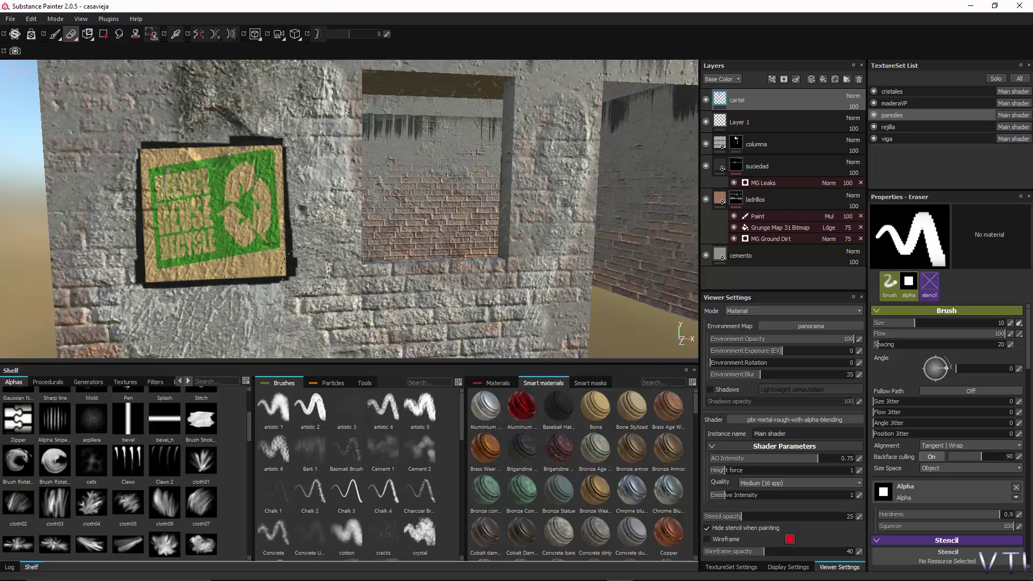
pyautogui.hotkey('alt', 'q')
pyautogui.moveTo(400, 235)
pyautogui.keyDown('alt'); pyautogui.mouseDown()
pyautogui.moveTo(393, 248)
pyautogui.moveTo(387, 237)
pyautogui.mouseUp(); pyautogui.keyUp('alt')
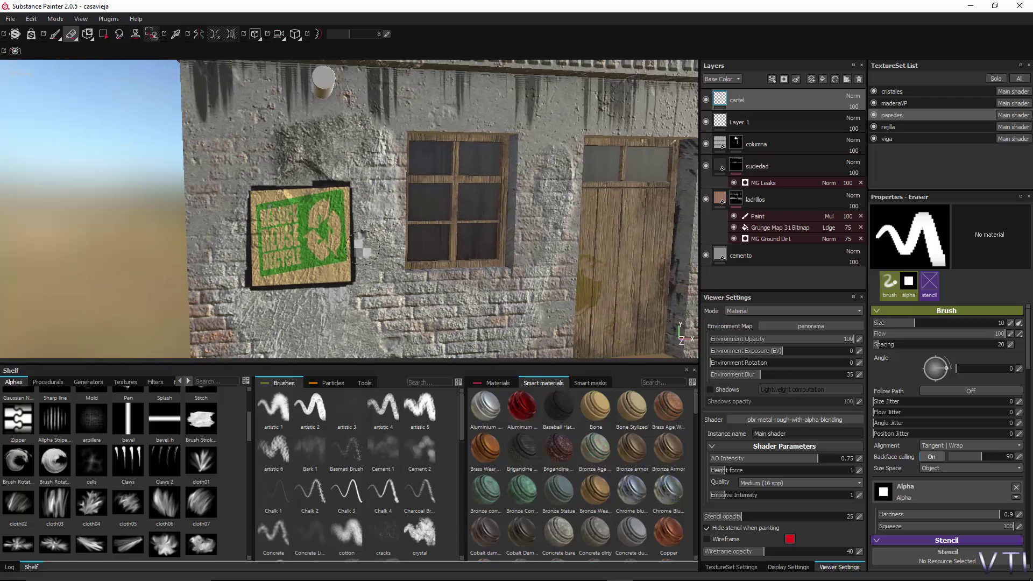
# Add a white mask to the cartel layer and switch to the grayscale paint brush
pyautogui.rightClick(724, 102)
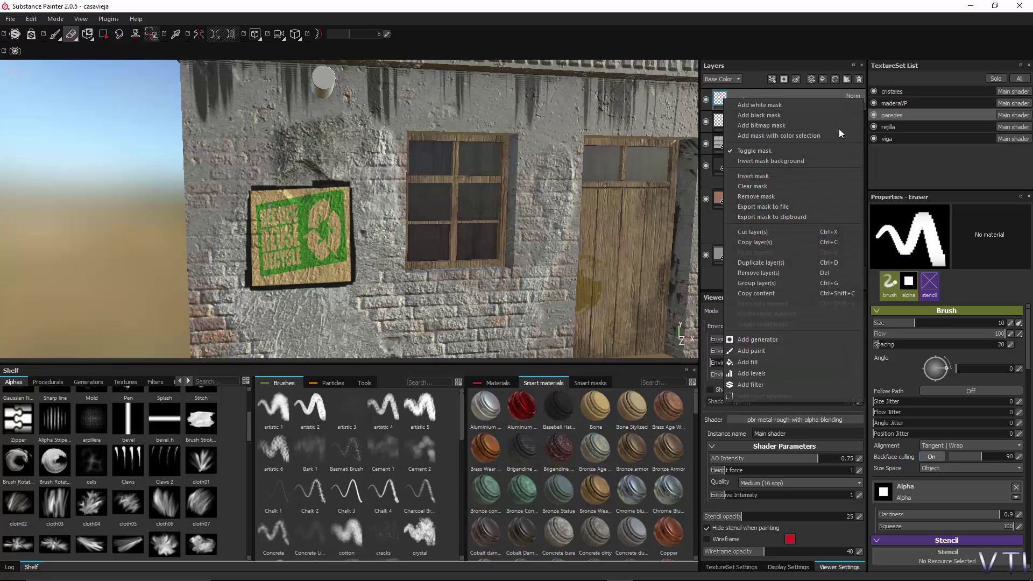
pyautogui.press('Escape')
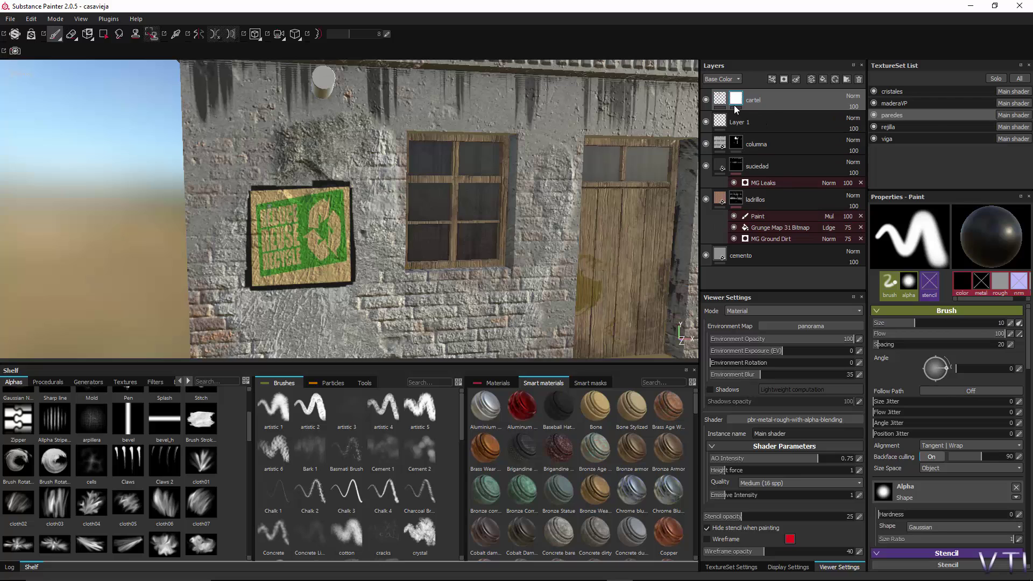
pyautogui.scroll(-2, 980, 439)
pyautogui.scroll(-3, 947, 463)
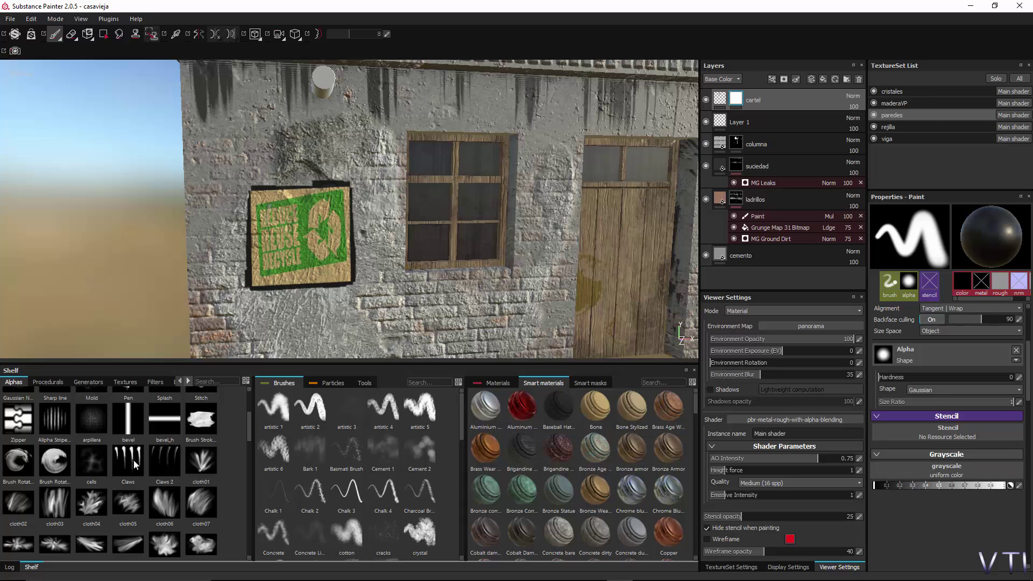
# Load the Claws alpha into the paint brush and briefly toggle the wall-only isolation view
pyautogui.moveTo(134, 466); pyautogui.dragTo(907, 353)
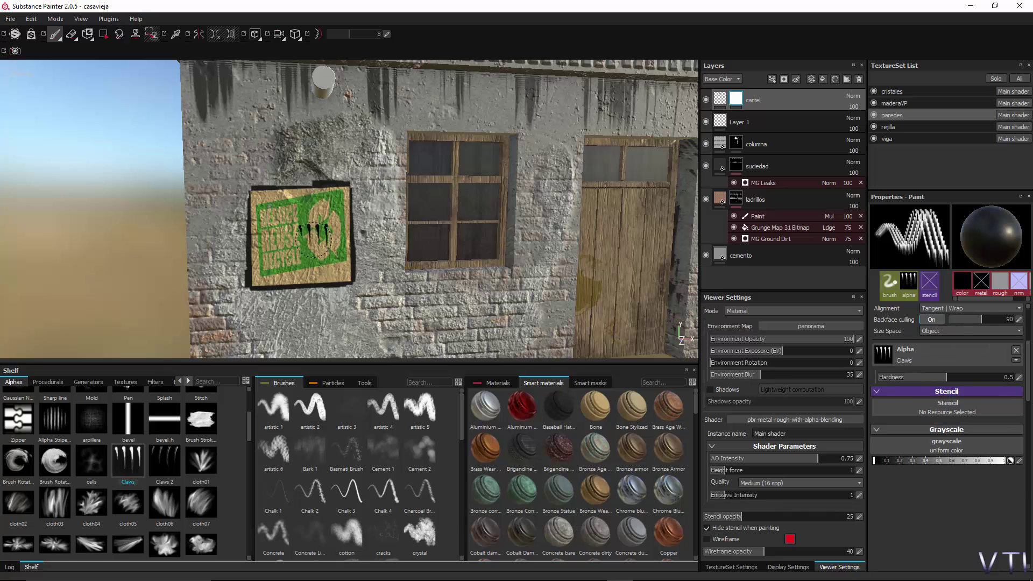
pyautogui.hotkey('alt', 'q')
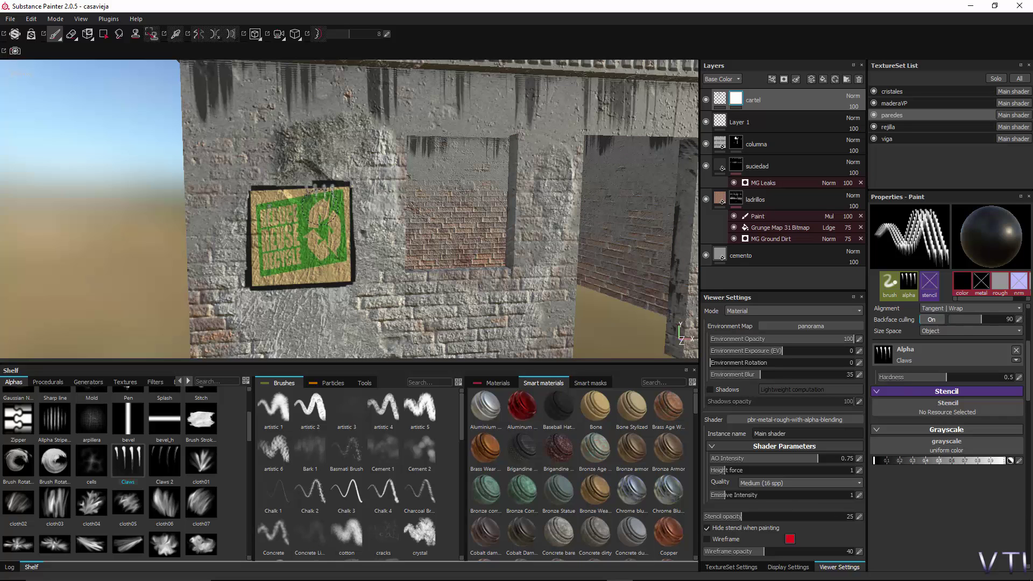
pyautogui.hotkey('alt', 'q')
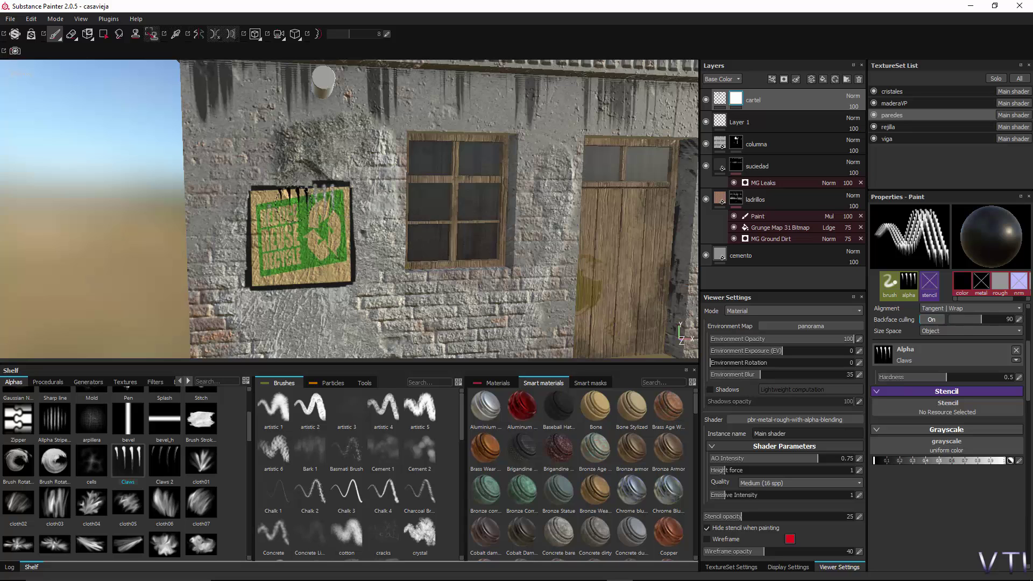
pyautogui.hotkey('alt', 'q')
pyautogui.hotkey('alt', 'q')
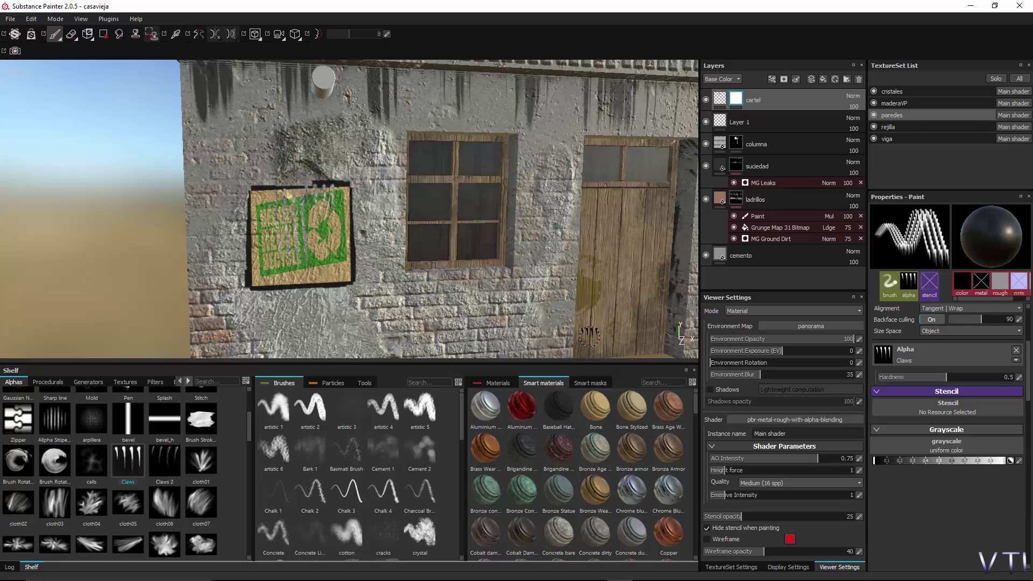
# Orbit the view so the wall beneath the poster faces the camera
pyautogui.keyDown('alt'); pyautogui.moveTo(393, 304); pyautogui.dragTo(414, 306, button='middle'); pyautogui.keyUp('alt')
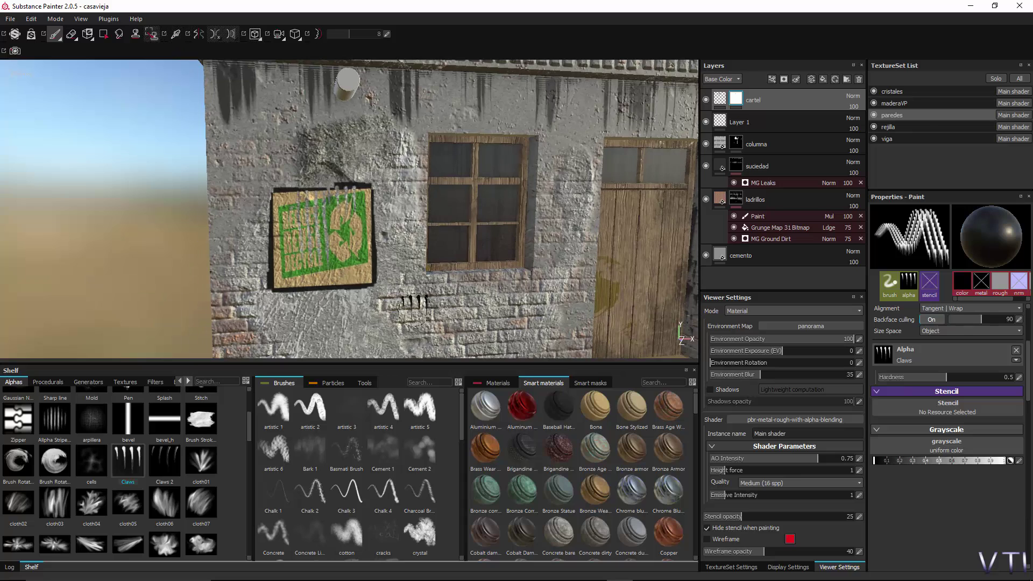
pyautogui.scroll(2, 413, 306)
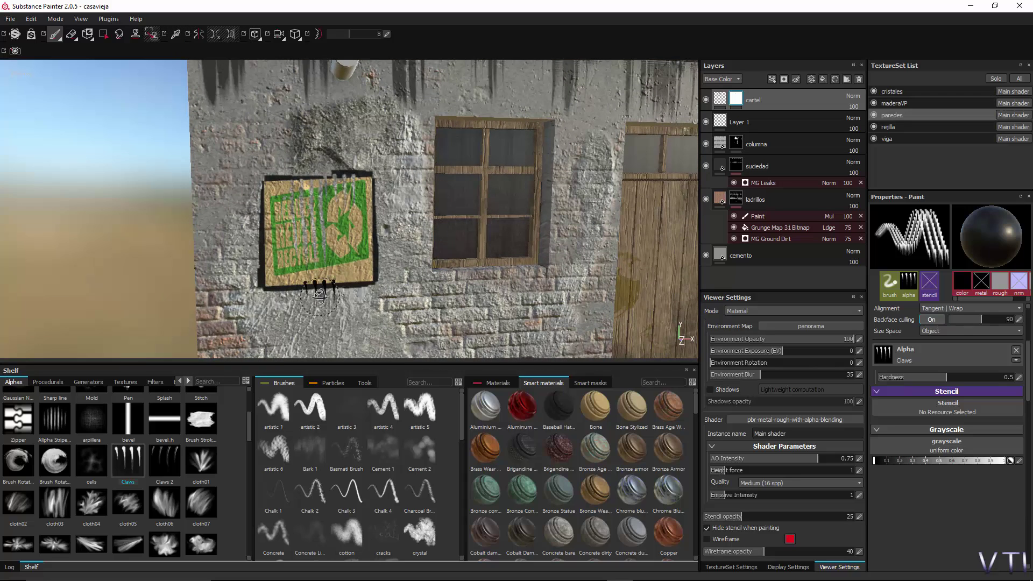
pyautogui.keyDown('alt'); pyautogui.moveTo(320, 294); pyautogui.dragTo(356, 304); pyautogui.keyUp('alt')
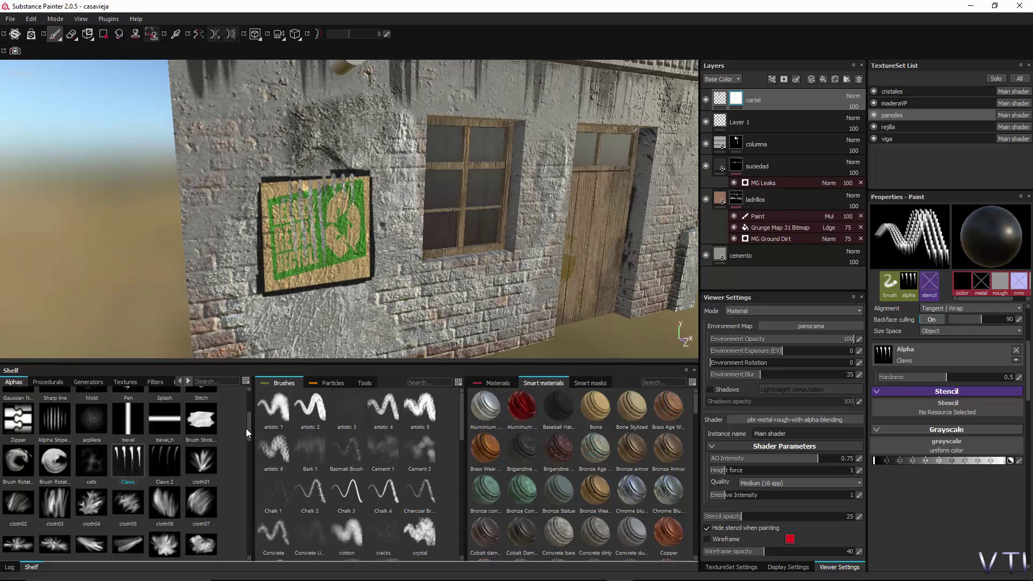
pyautogui.scroll(3, 204, 463)
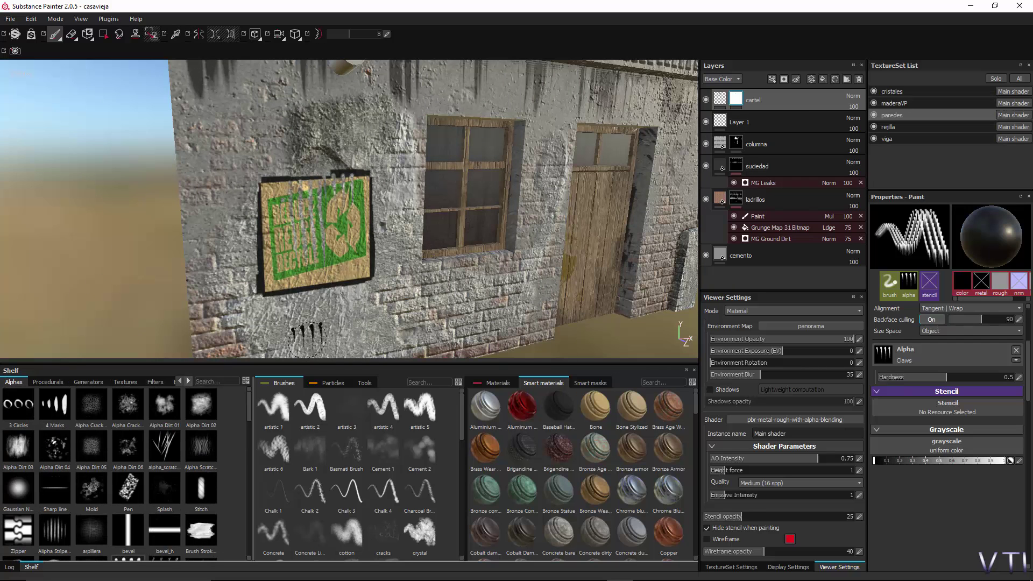
pyautogui.keyDown('alt'); pyautogui.moveTo(388, 279); pyautogui.dragTo(322, 277); pyautogui.keyUp('alt')
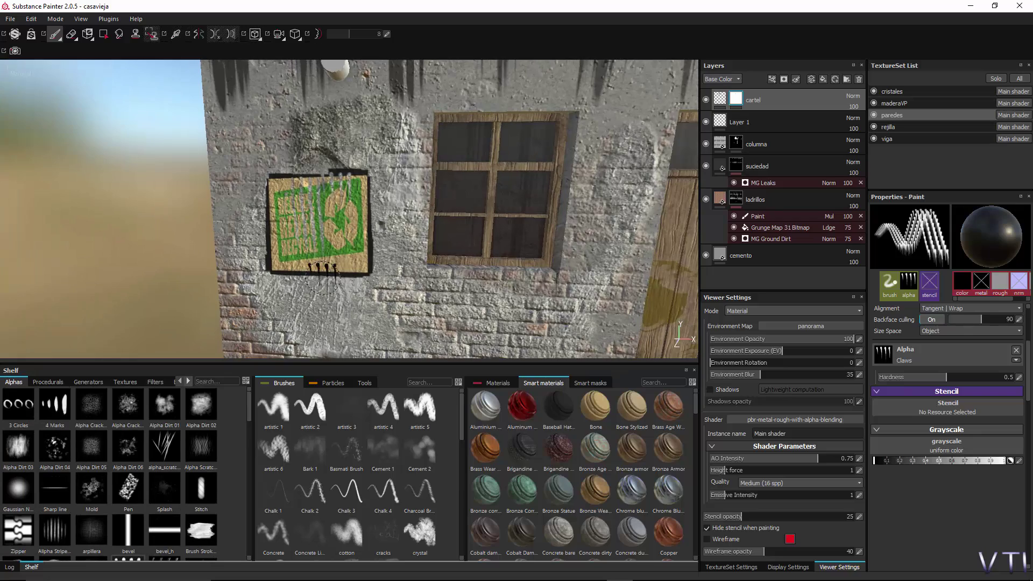
pyautogui.moveTo(393, 271)
pyautogui.keyDown('alt'); pyautogui.mouseDown()
pyautogui.moveTo(383, 271)
pyautogui.moveTo(440, 288)
pyautogui.moveTo(381, 299)
pyautogui.mouseUp(); pyautogui.keyUp('alt')
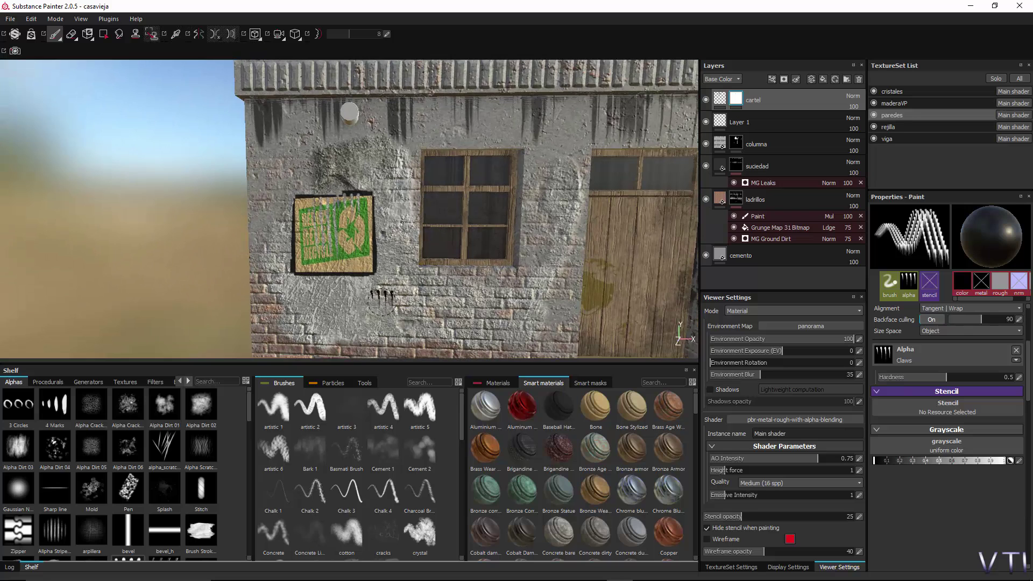